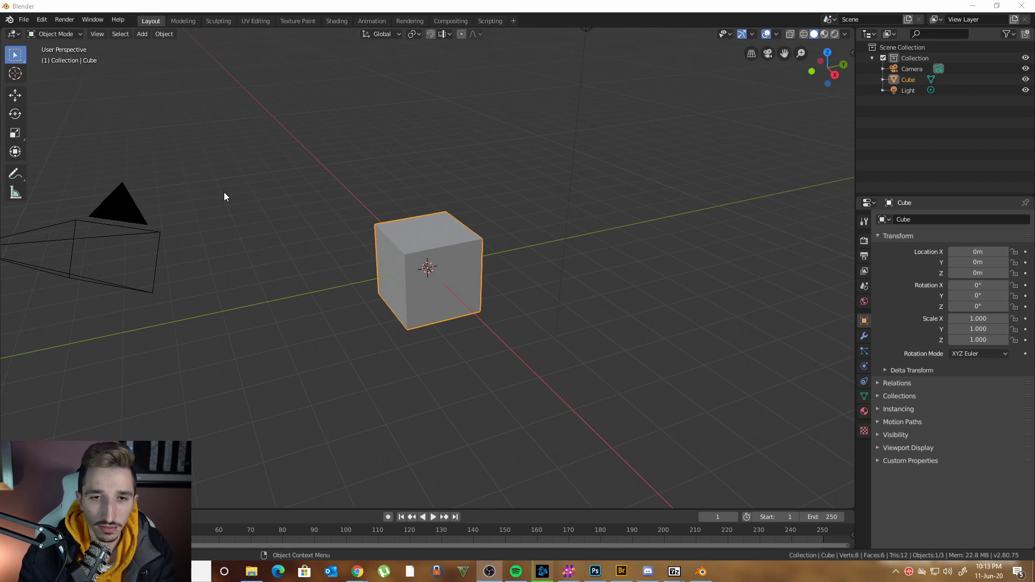
- Delete the camera and the light from the scene, leaving only the default cube
{"action": "middle_click_drag", "start_coordinate": [455, 196], "coordinate": [360, 187]}
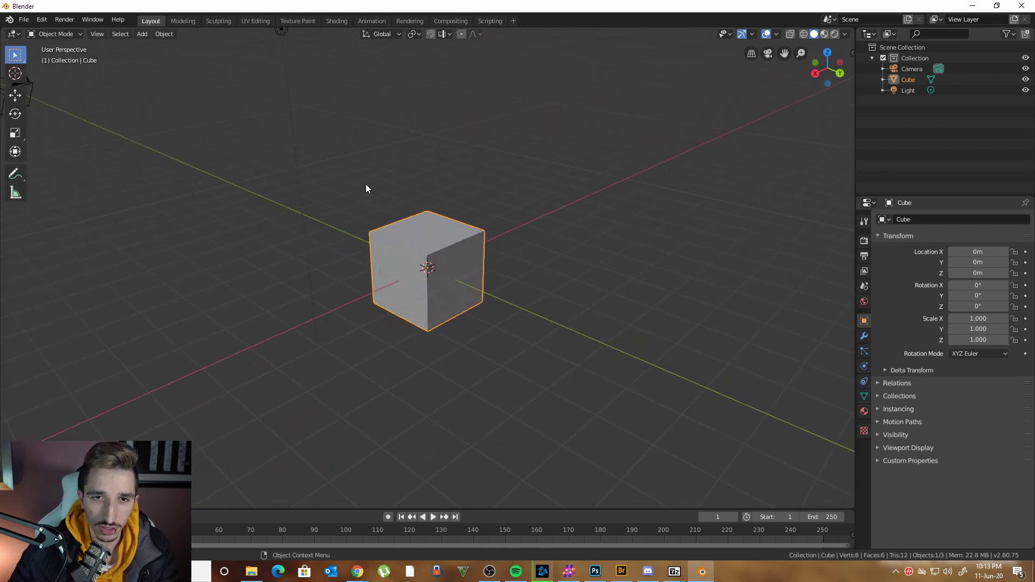
{"action": "middle_click_drag", "start_coordinate": [365, 184], "coordinate": [552, 195]}
{"action": "middle_click_drag", "start_coordinate": [441, 229], "coordinate": [308, 232]}
{"action": "left_click", "coordinate": [308, 233]}
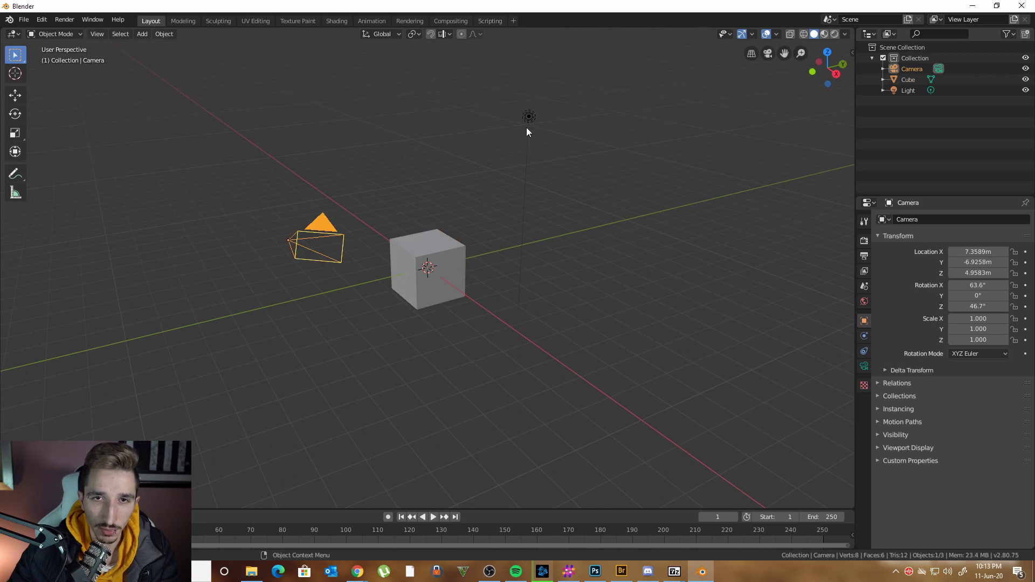
{"action": "left_click", "coordinate": [527, 118]}
{"action": "middle_click_drag", "start_coordinate": [526, 121], "coordinate": [514, 237]}
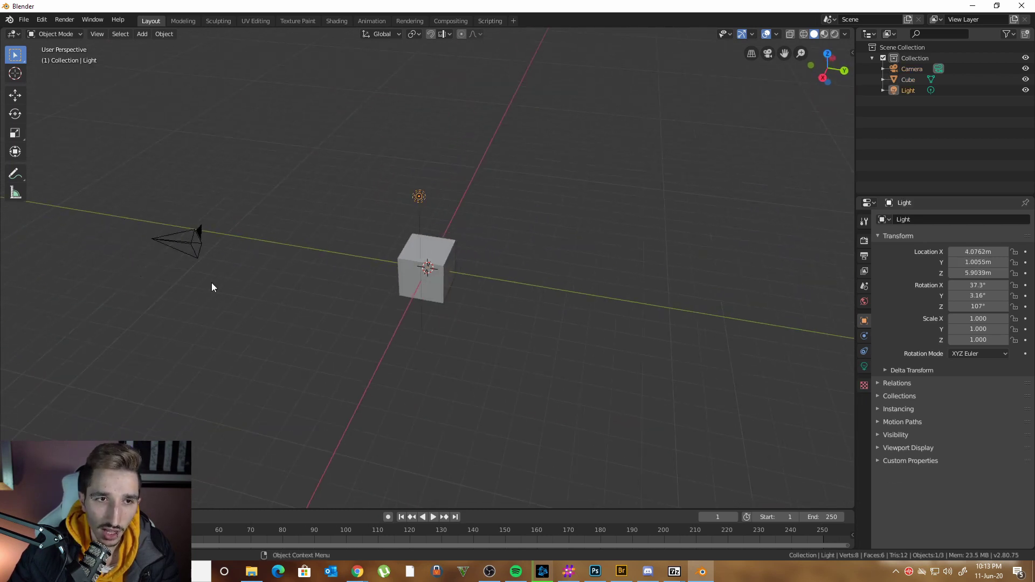
{"action": "left_click", "coordinate": [192, 240]}
{"action": "key", "text": "Delete"}
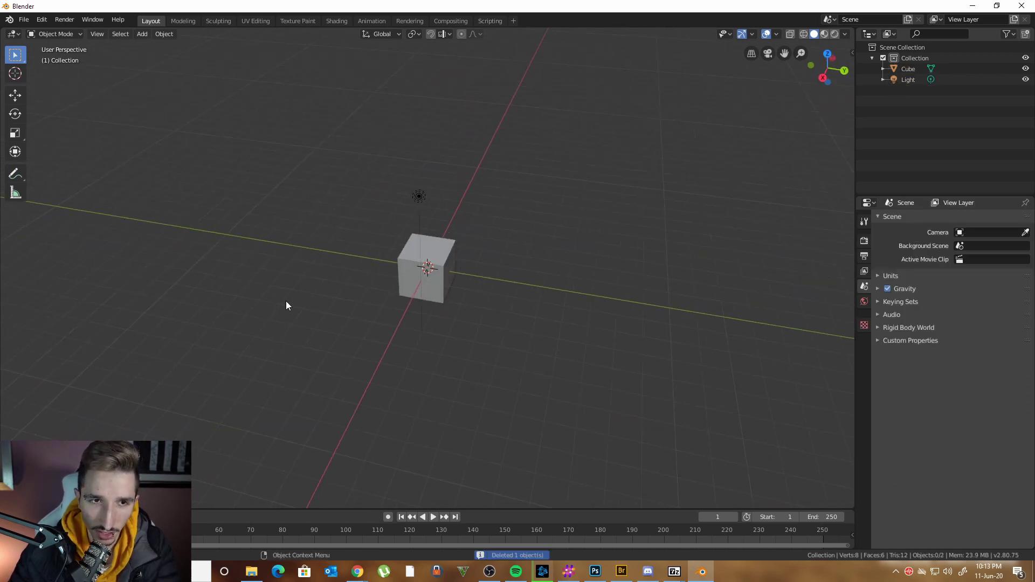
{"action": "left_click", "coordinate": [418, 198]}
{"action": "middle_click_drag", "start_coordinate": [418, 199], "coordinate": [533, 210]}
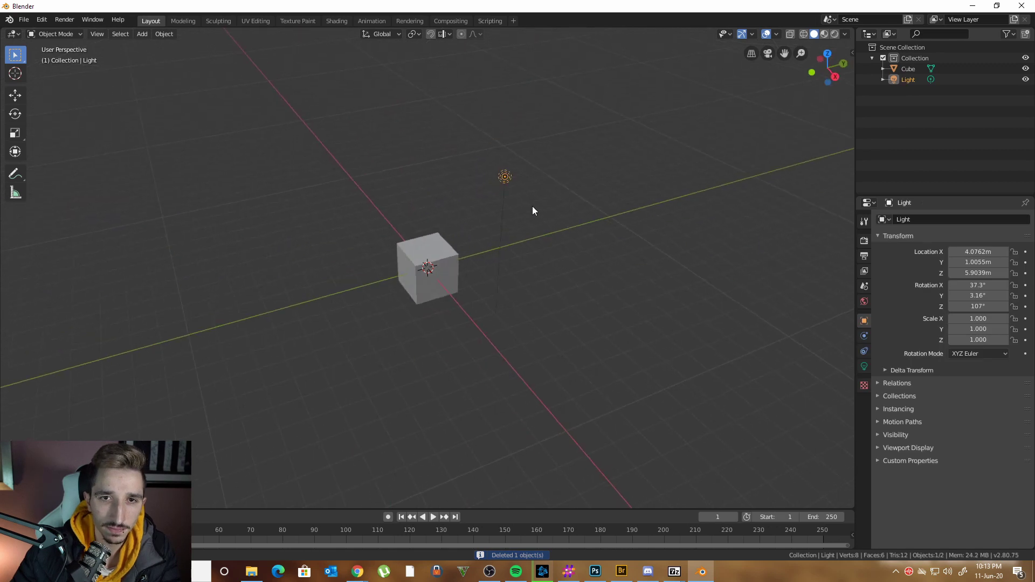
{"action": "key", "text": "Delete"}
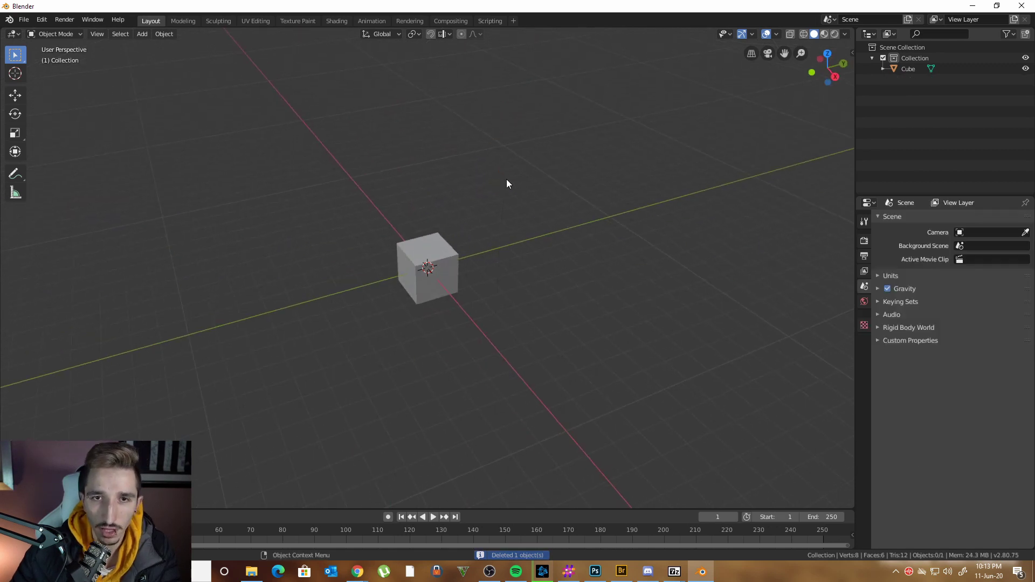
- Select the cube and switch it to Edit Mode
{"action": "middle_click_drag", "start_coordinate": [467, 259], "coordinate": [483, 241]}
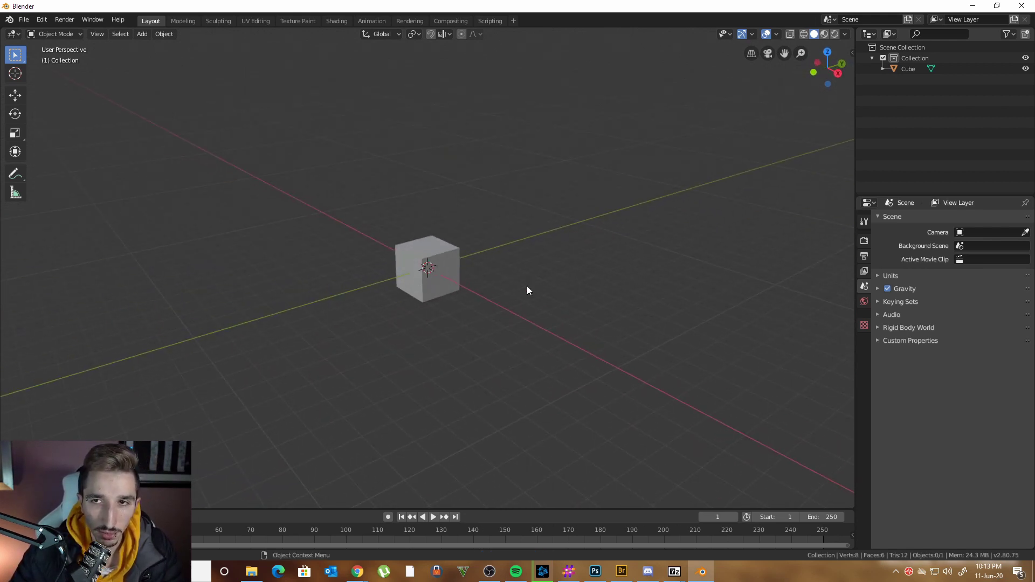
{"action": "scroll", "coordinate": [526, 257], "scroll_direction": "up", "scroll_amount": 4}
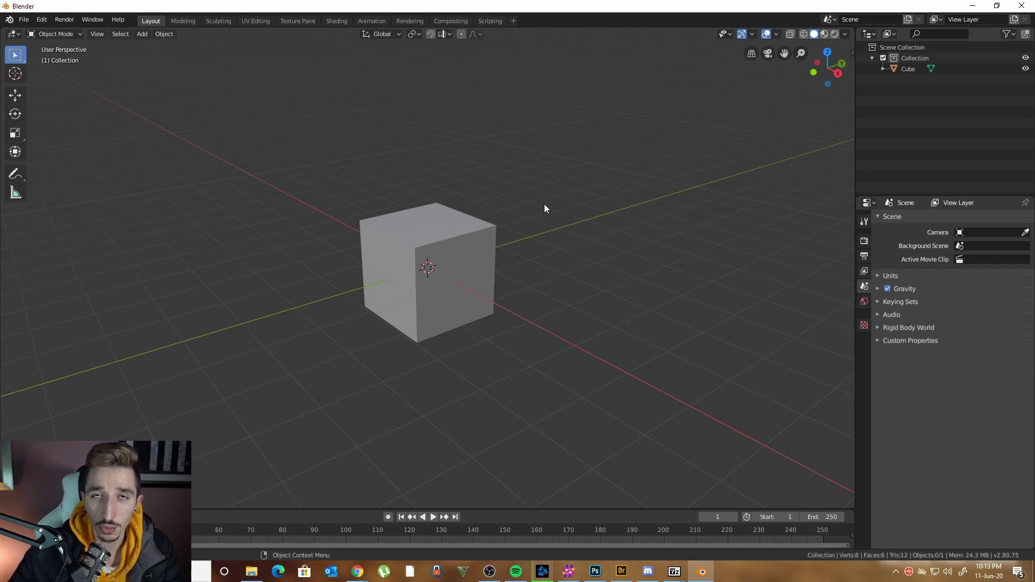
{"action": "middle_click_drag", "start_coordinate": [561, 196], "coordinate": [513, 190]}
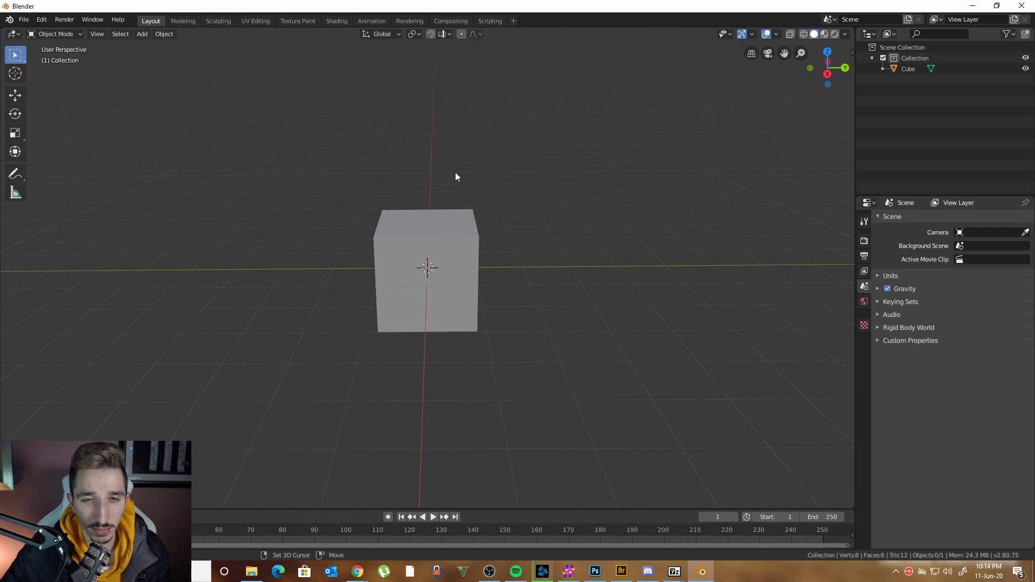
{"action": "middle_click_drag", "start_coordinate": [454, 182], "coordinate": [457, 203]}
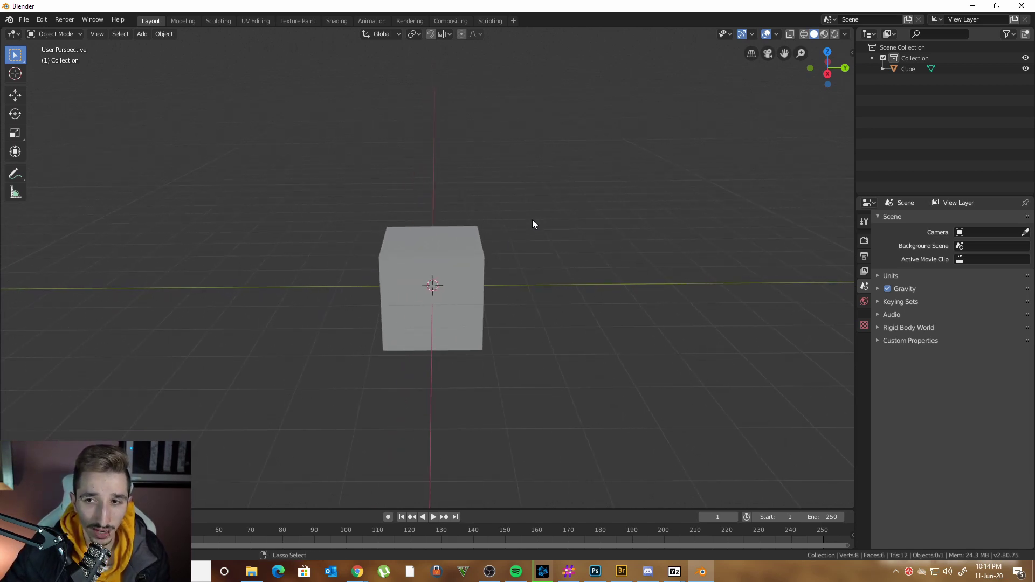
{"action": "mouse_move", "coordinate": [532, 219]}
{"action": "middle_mouse_down", "text": "ctrl"}
{"action": "mouse_move", "coordinate": [542, 153]}
{"action": "mouse_move", "coordinate": [543, 212]}
{"action": "mouse_move", "coordinate": [563, 157]}
{"action": "mouse_move", "coordinate": [561, 187]}
{"action": "mouse_move", "coordinate": [615, 183]}
{"action": "mouse_move", "coordinate": [529, 201]}
{"action": "mouse_move", "coordinate": [476, 193]}
{"action": "mouse_move", "coordinate": [642, 225]}
{"action": "mouse_move", "coordinate": [519, 216]}
{"action": "middle_mouse_up", "text": "ctrl"}
{"action": "scroll", "coordinate": [559, 189], "scroll_direction": "up", "scroll_amount": 5}
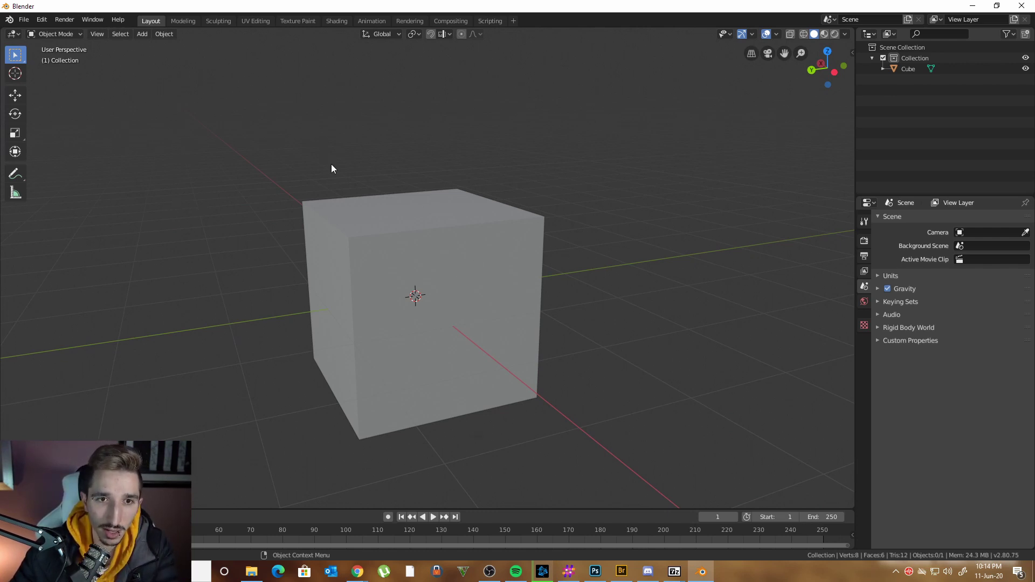
{"action": "left_click", "coordinate": [354, 251]}
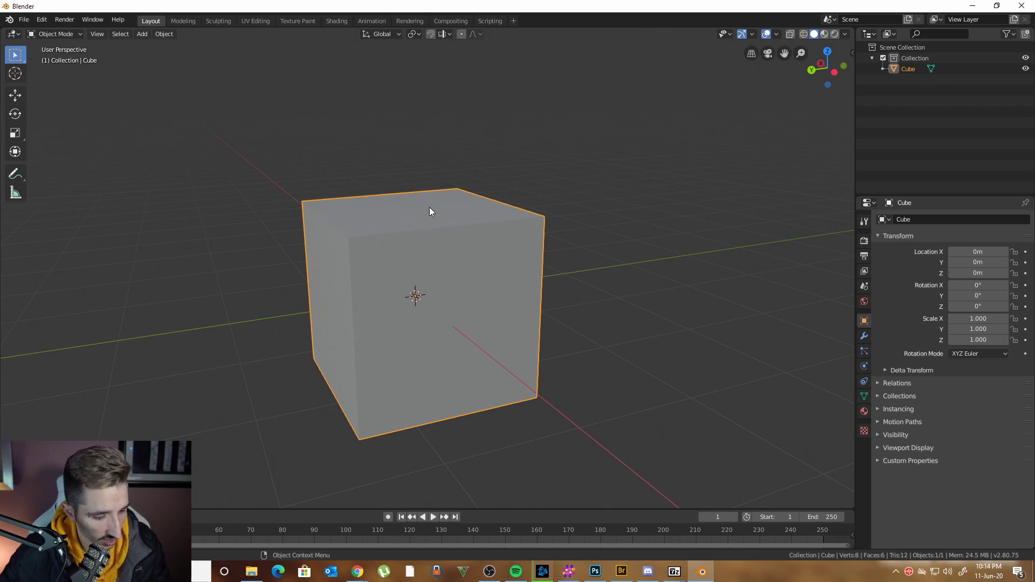
{"action": "key", "text": "Tab"}
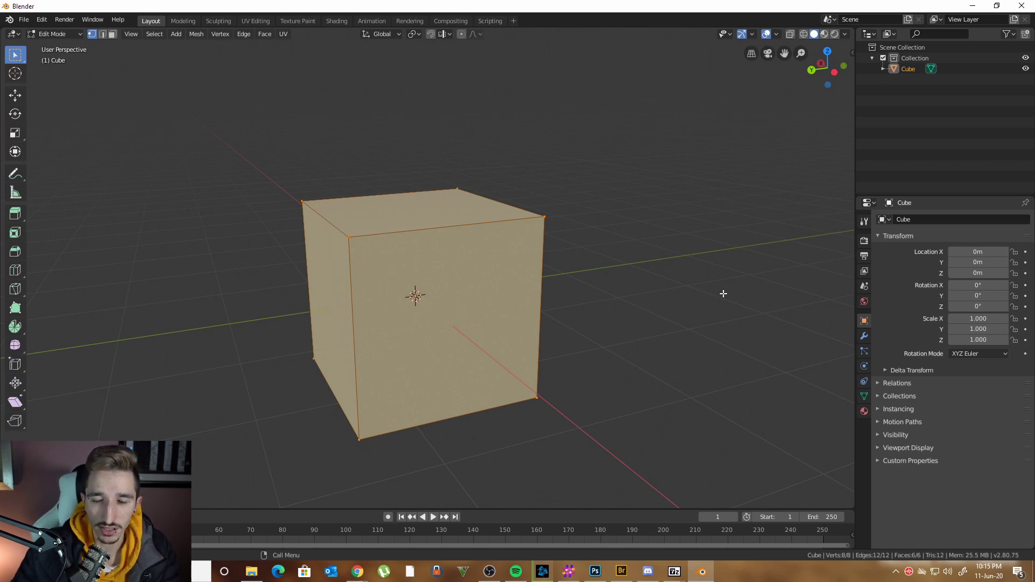
- Box-select the four upper vertices of the cube from an empty selection, and deselect everything again
{"action": "key", "text": "alt+a"}
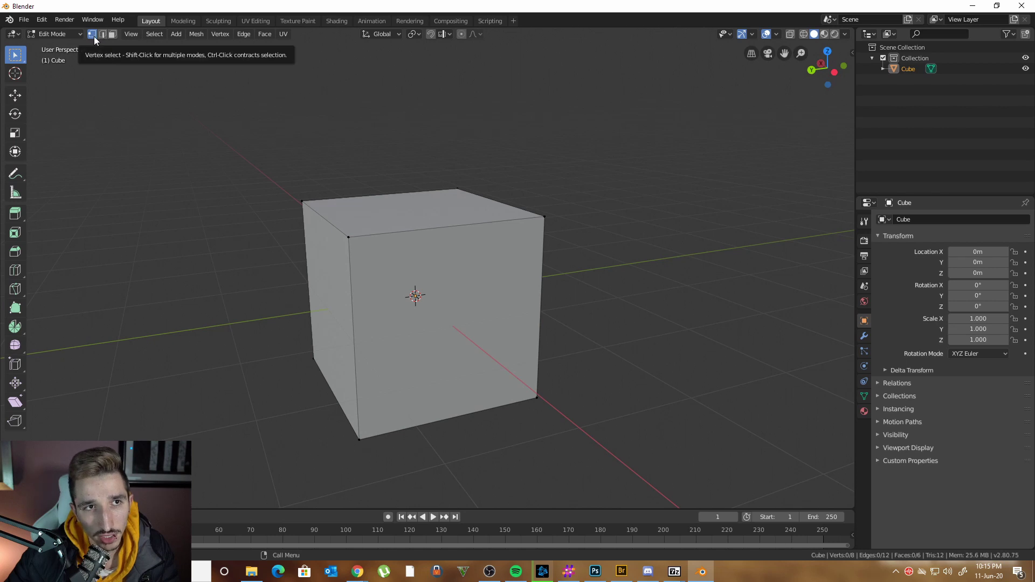
{"action": "left_click", "coordinate": [347, 236]}
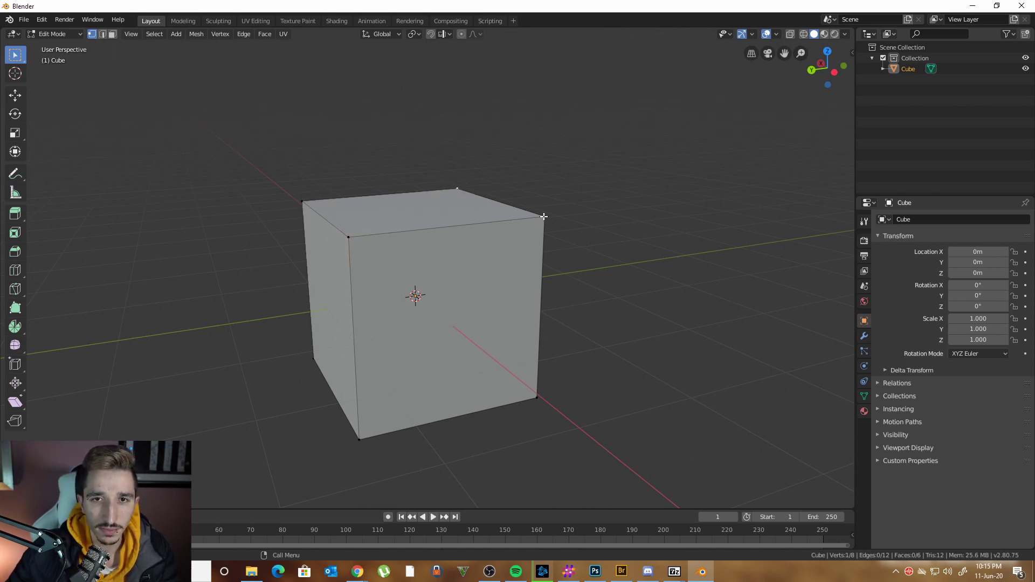
{"action": "left_click_drag", "start_coordinate": [225, 158], "coordinate": [690, 254]}
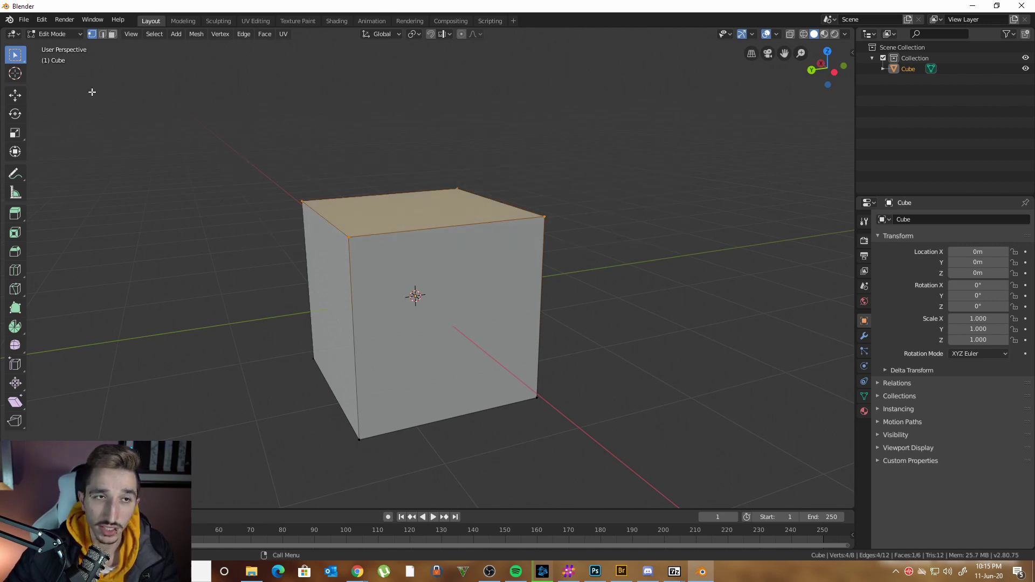
{"action": "key", "text": "alt+a"}
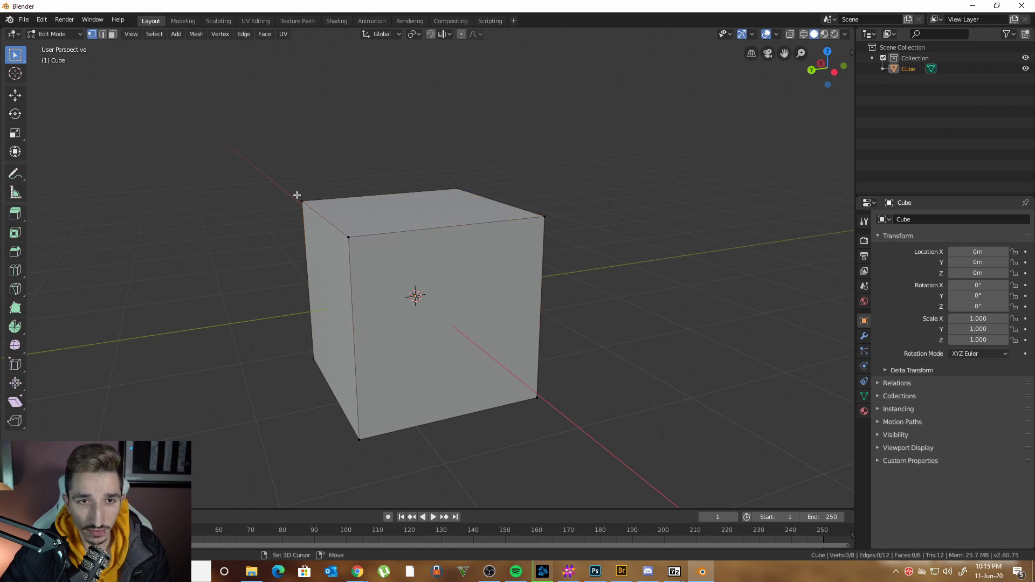
- Build up a selection of the cube's upper vertices one at a time, and clear the selection
{"action": "left_click", "coordinate": [301, 200]}
{"action": "left_click", "coordinate": [348, 236], "text": "shift"}
{"action": "left_click", "coordinate": [540, 212], "text": "shift"}
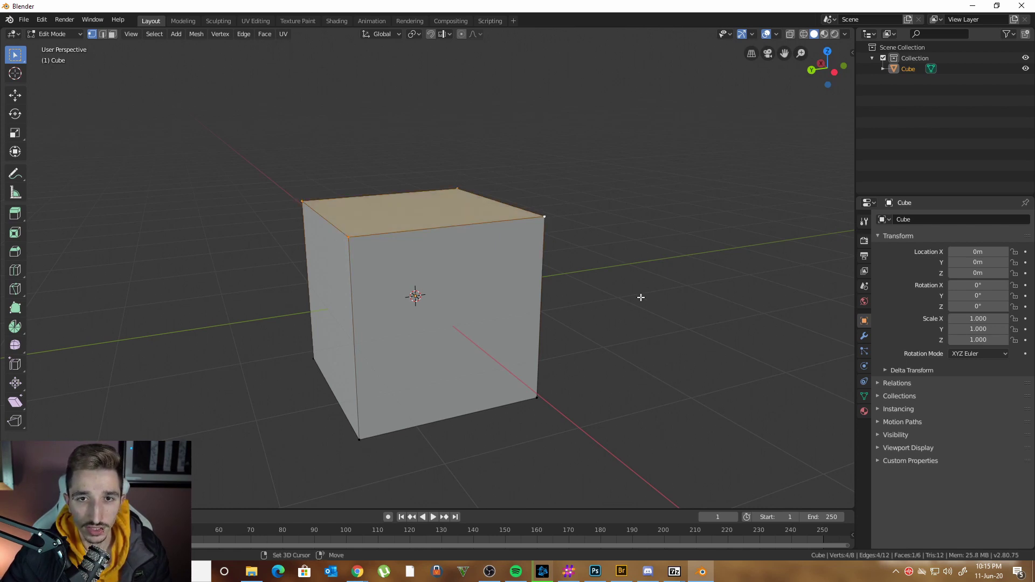
{"action": "middle_click_drag", "start_coordinate": [640, 296], "coordinate": [538, 393]}
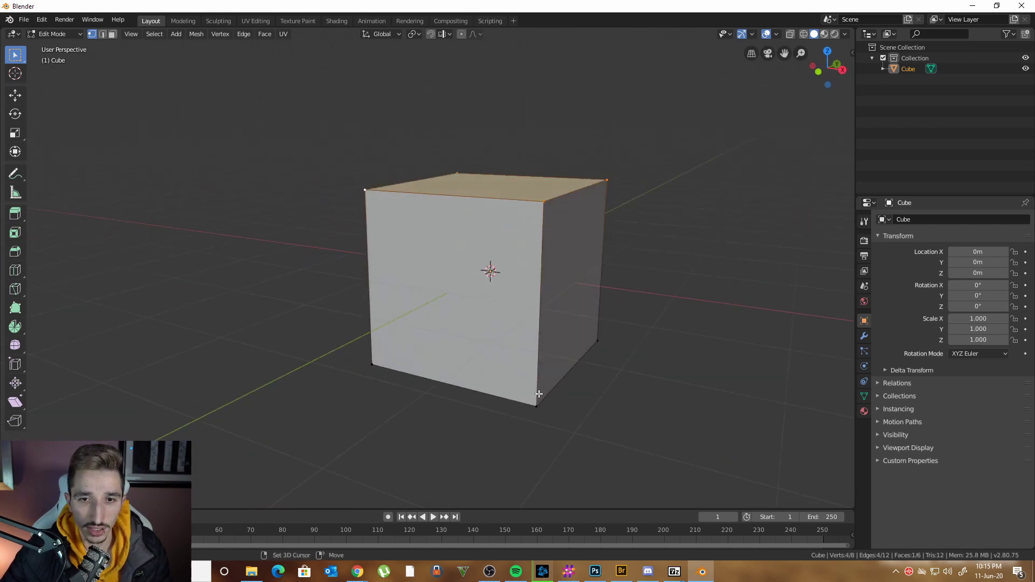
{"action": "left_click", "coordinate": [601, 342], "text": "ctrl"}
{"action": "key", "text": "alt+a"}
{"action": "middle_click_drag", "start_coordinate": [321, 216], "coordinate": [527, 200]}
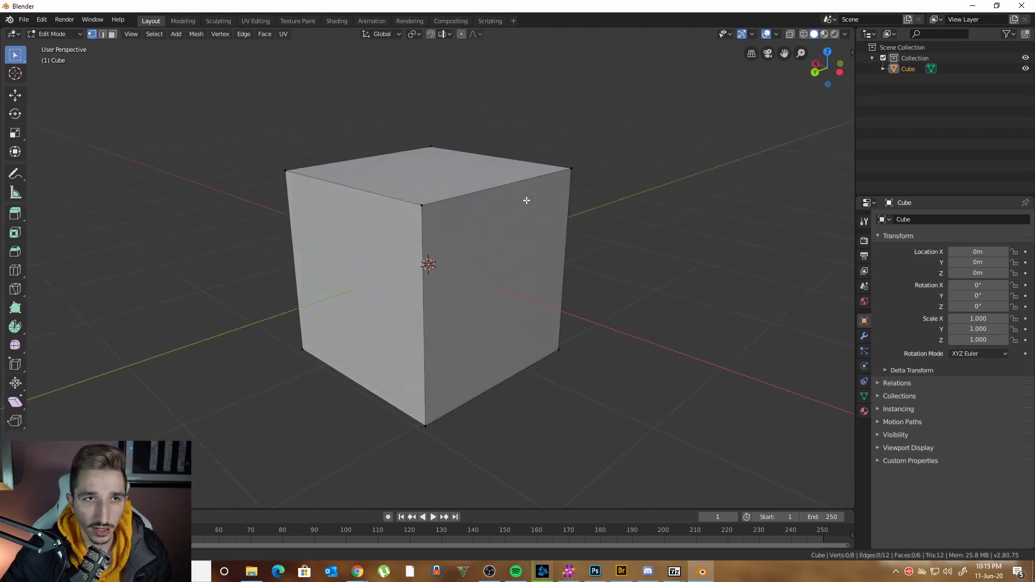
- Switch to edge selection, pick several single edges, and box-select the three edges meeting at the near upper corner
{"action": "left_click", "coordinate": [103, 34]}
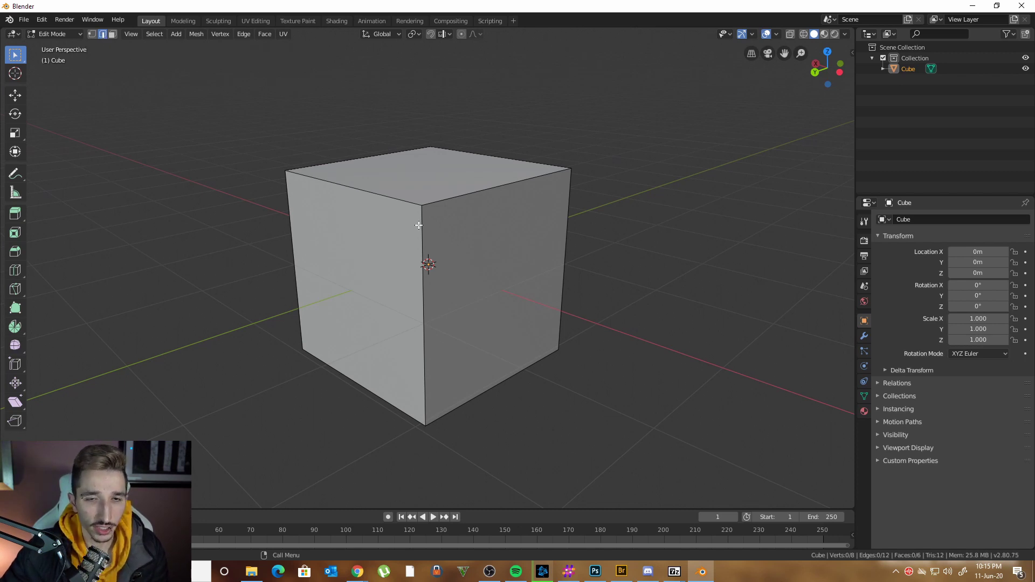
{"action": "left_click", "coordinate": [454, 197]}
{"action": "left_click", "coordinate": [380, 198]}
{"action": "left_click", "coordinate": [410, 251]}
{"action": "left_click", "coordinate": [573, 222]}
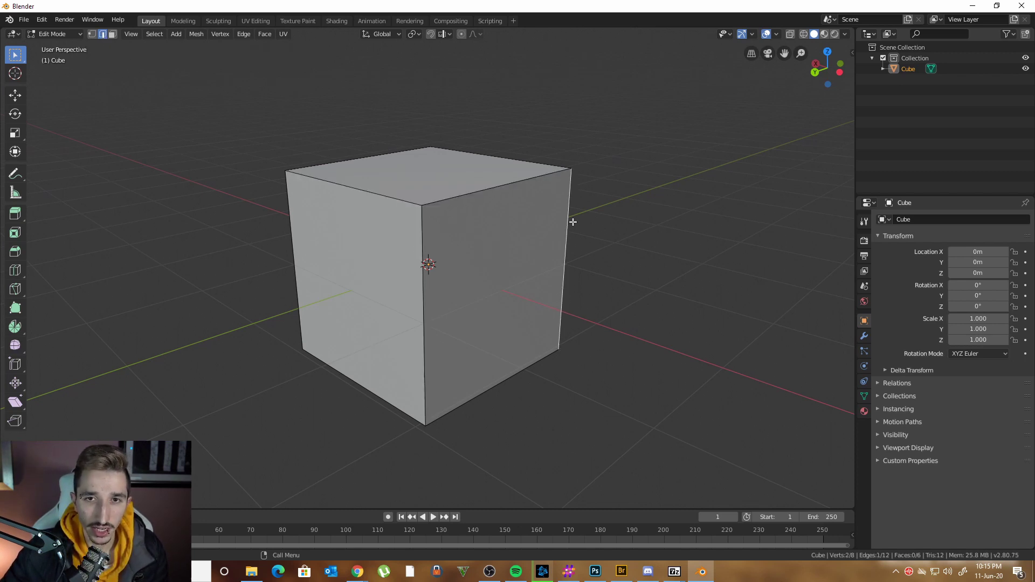
{"action": "left_click_drag", "start_coordinate": [351, 157], "coordinate": [494, 259]}
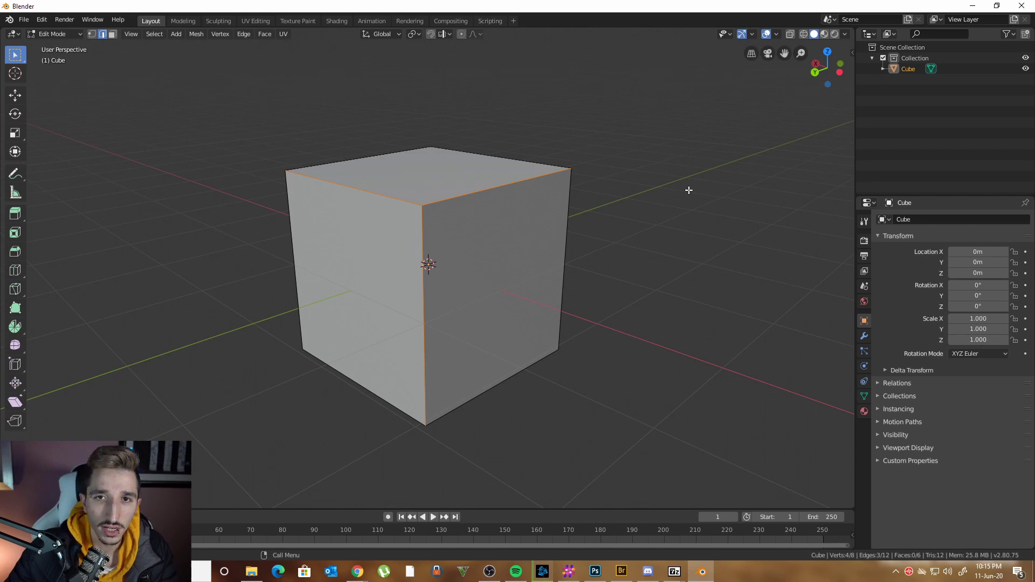
{"action": "middle_click_drag", "start_coordinate": [689, 190], "coordinate": [391, 102]}
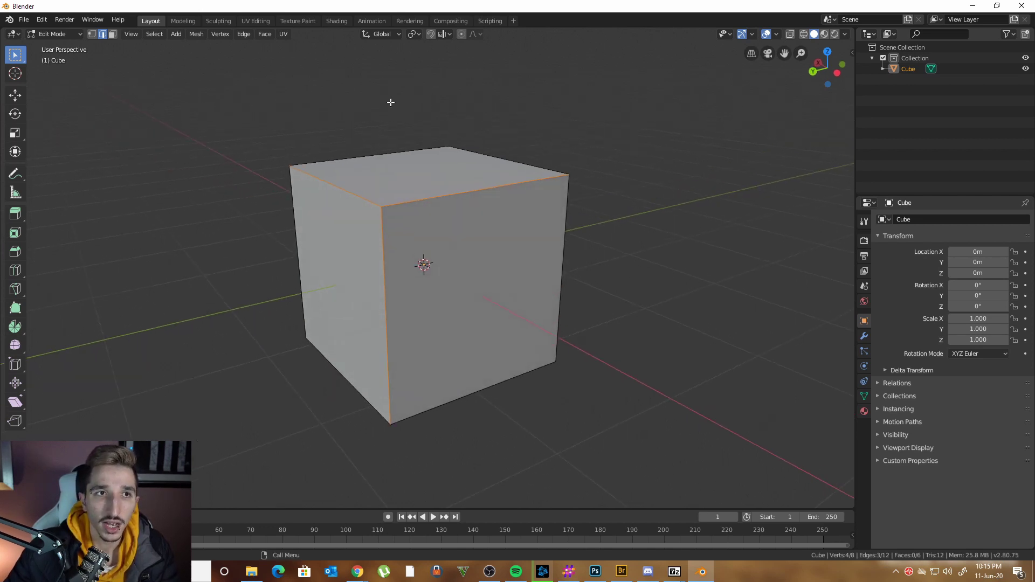
- Switch to face selection, pick the cube's faces one by one, and clear the selection
{"action": "left_click", "coordinate": [112, 34]}
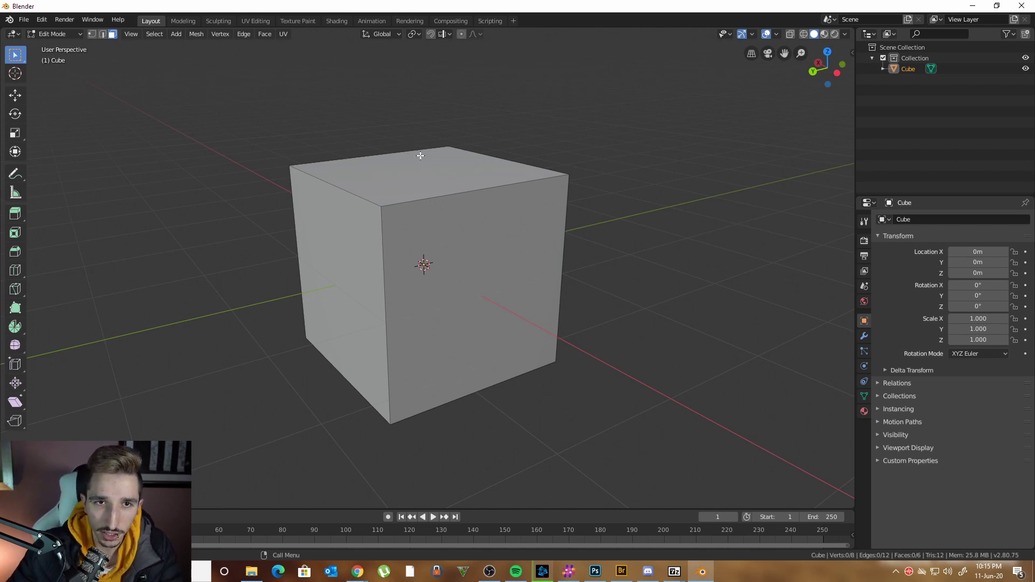
{"action": "middle_click_drag", "start_coordinate": [479, 149], "coordinate": [458, 216]}
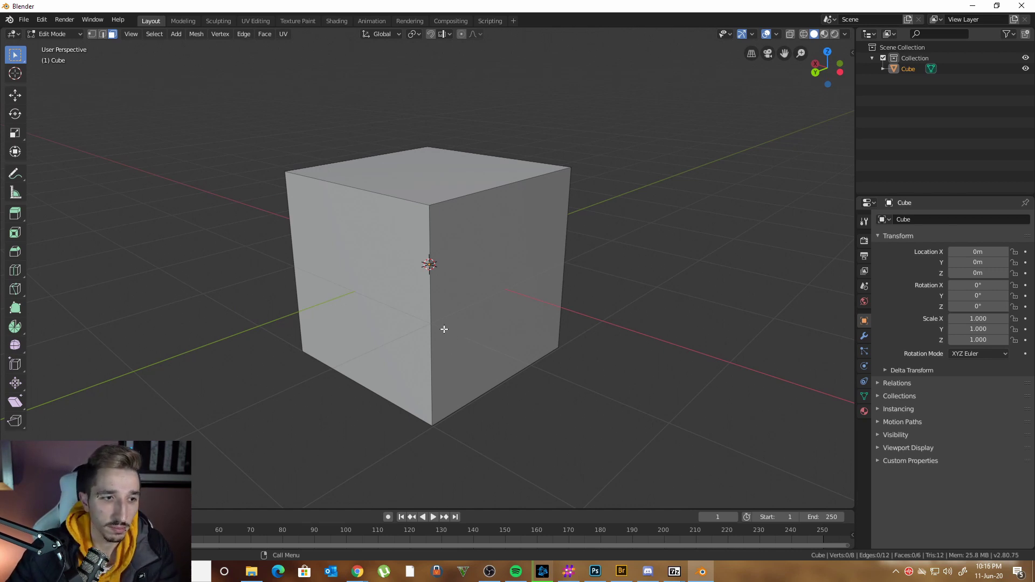
{"action": "left_click", "coordinate": [480, 260]}
{"action": "left_click", "coordinate": [389, 175]}
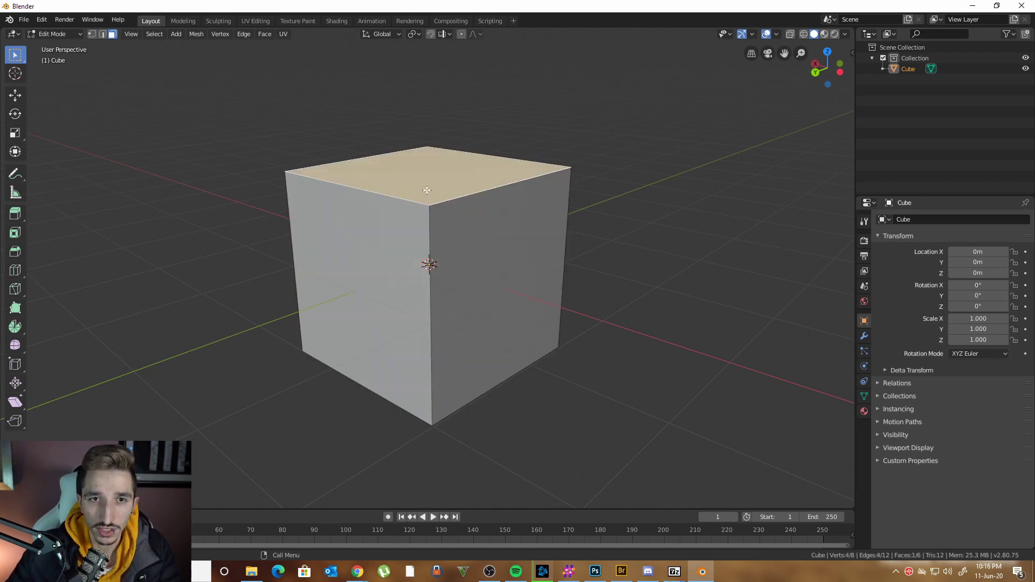
{"action": "left_click", "coordinate": [488, 259]}
{"action": "left_click", "coordinate": [372, 321]}
{"action": "key", "text": "a"}
{"action": "key", "text": "alt+a"}
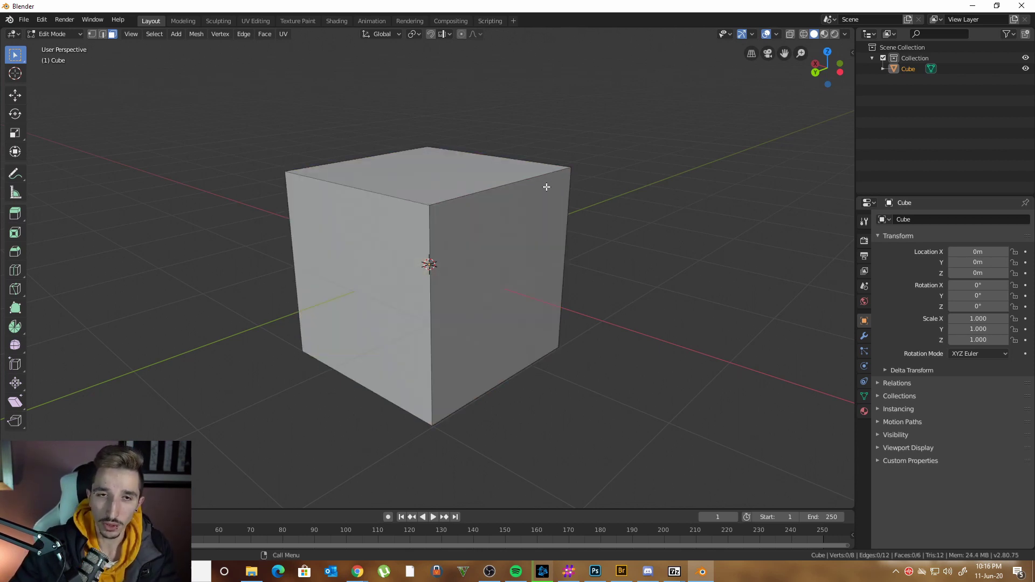
- Box-select around the whole cube in face selection and turn on X-ray display
{"action": "left_click_drag", "start_coordinate": [167, 78], "coordinate": [738, 476]}
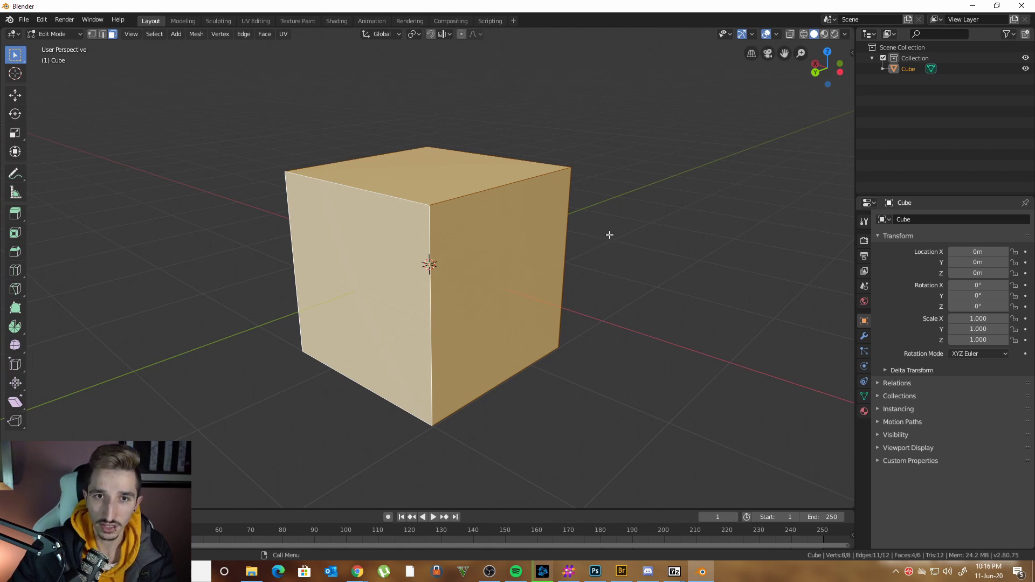
{"action": "mouse_move", "coordinate": [672, 219]}
{"action": "middle_mouse_down"}
{"action": "mouse_move", "coordinate": [397, 210]}
{"action": "mouse_move", "coordinate": [529, 183]}
{"action": "mouse_move", "coordinate": [542, 145]}
{"action": "mouse_move", "coordinate": [428, 261]}
{"action": "mouse_move", "coordinate": [681, 222]}
{"action": "middle_mouse_up"}
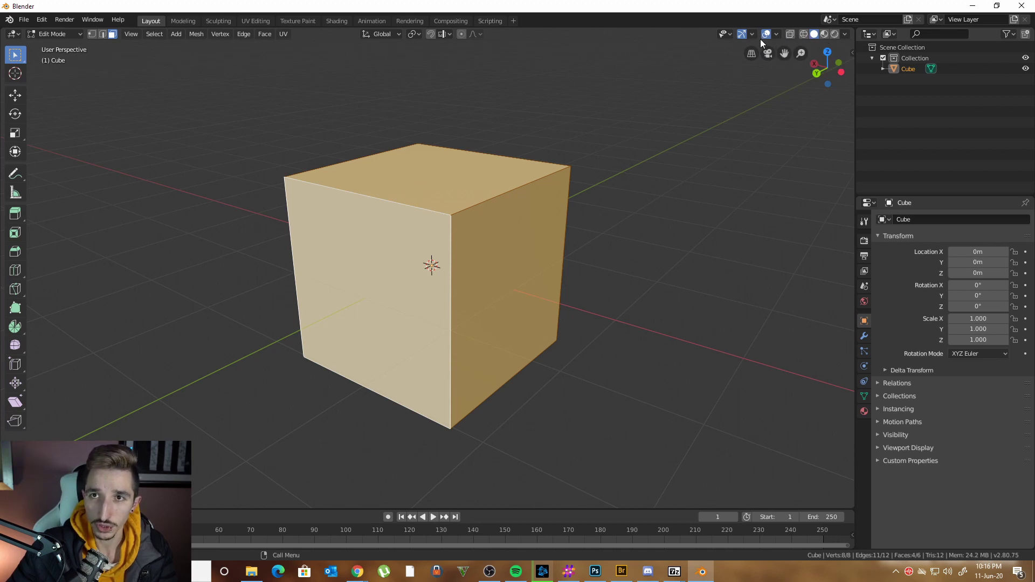
{"action": "left_click", "coordinate": [790, 34]}
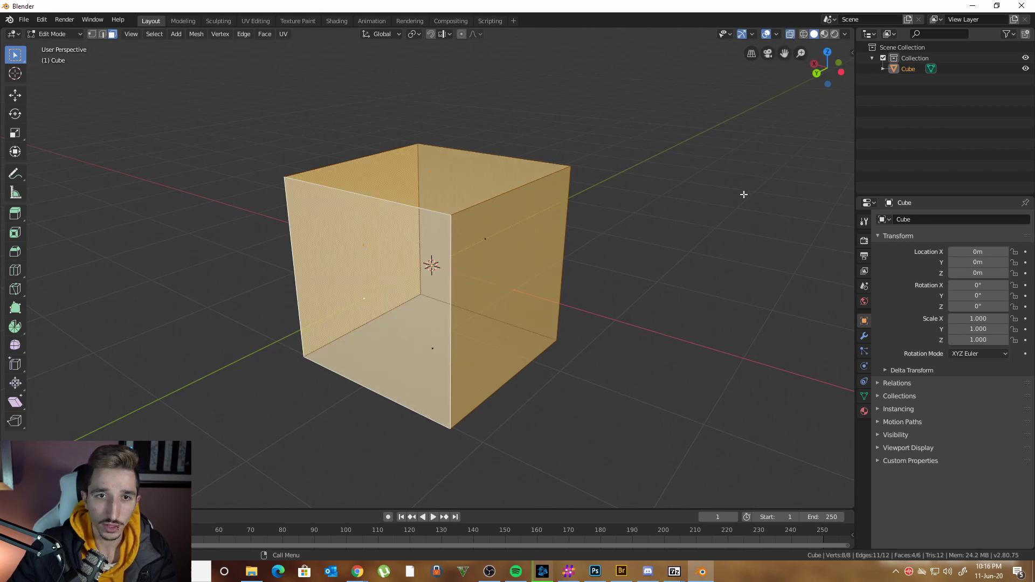
{"action": "middle_click_drag", "start_coordinate": [744, 194], "coordinate": [617, 221]}
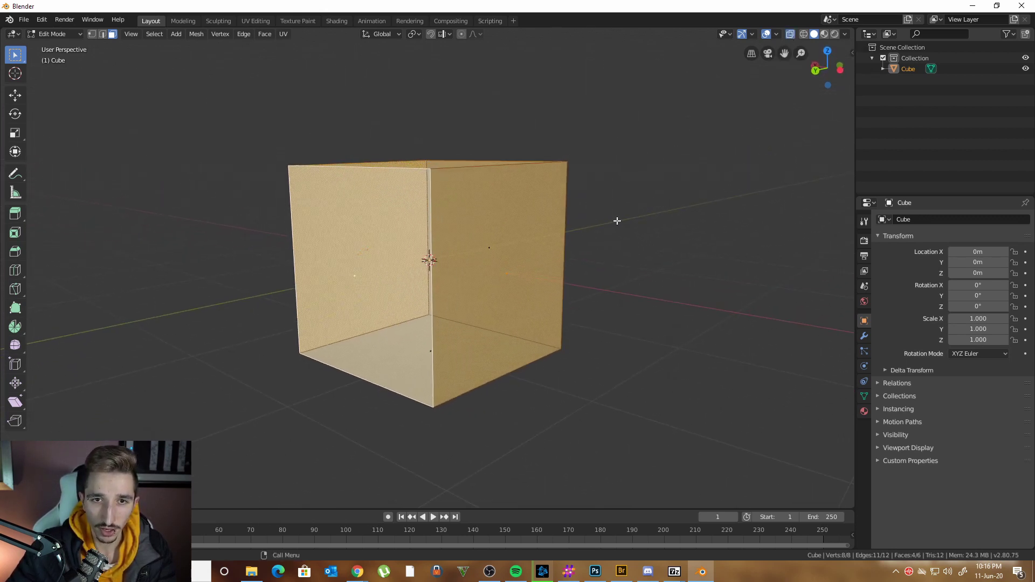
- Select hidden and front side faces near their centre dots, and try box-selecting an area of a face away from its dot
{"action": "left_click", "coordinate": [486, 246]}
{"action": "left_click", "coordinate": [371, 257]}
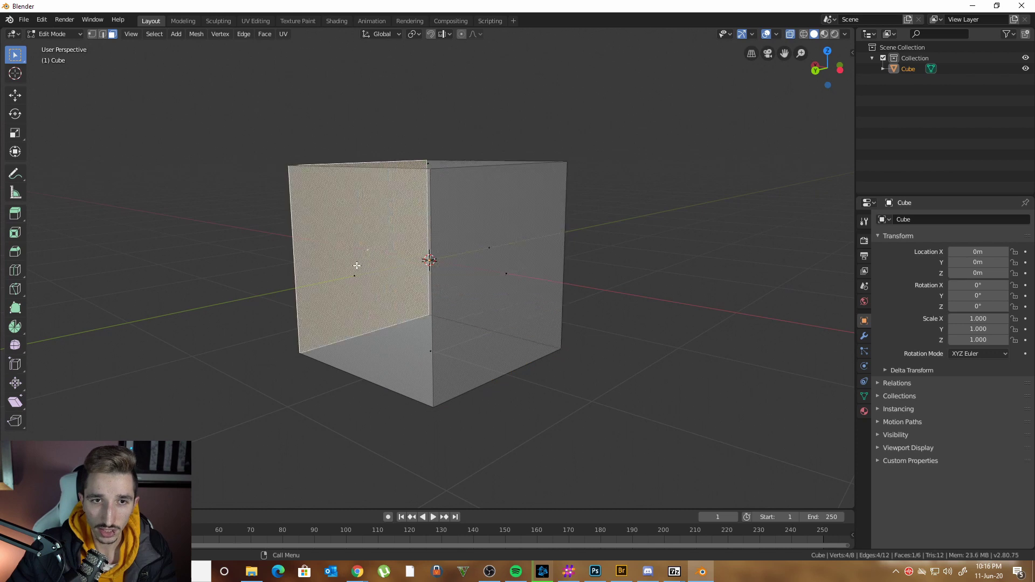
{"action": "left_click", "coordinate": [497, 265]}
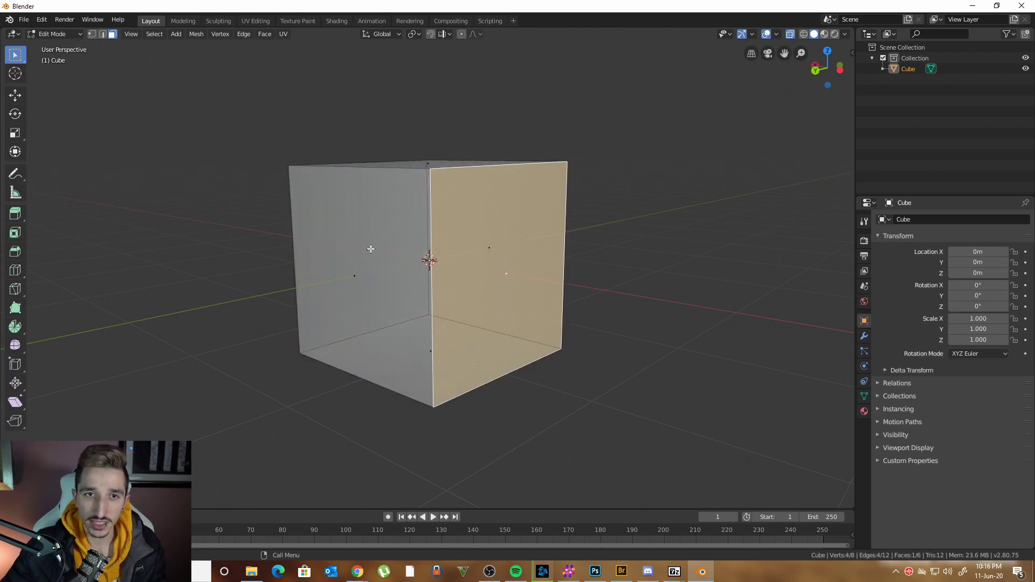
{"action": "left_click_drag", "start_coordinate": [382, 207], "coordinate": [420, 233]}
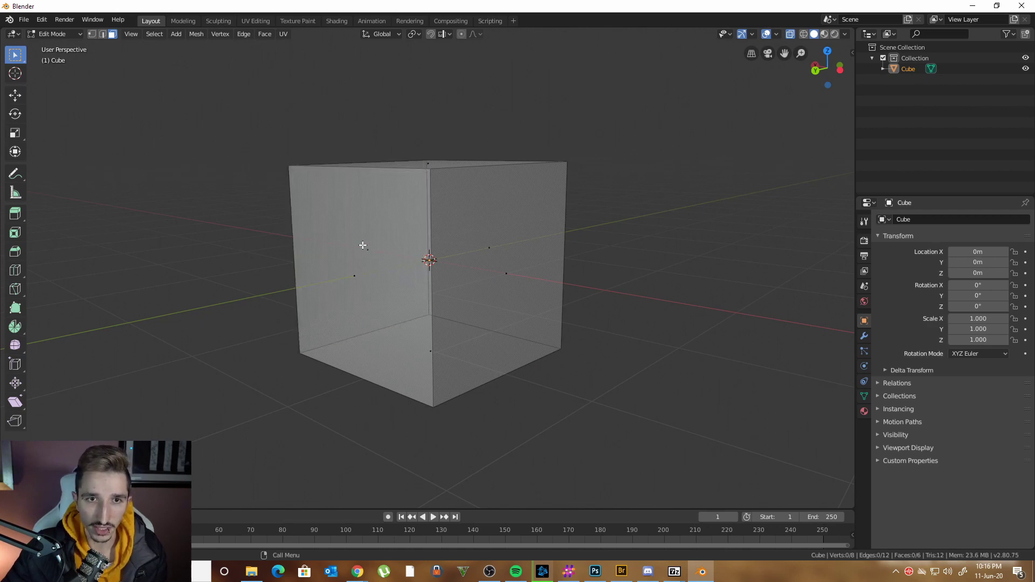
- Select a hidden back face and the bottom face by their centre dots, and box-select all faces of the cube
{"action": "left_click", "coordinate": [371, 270]}
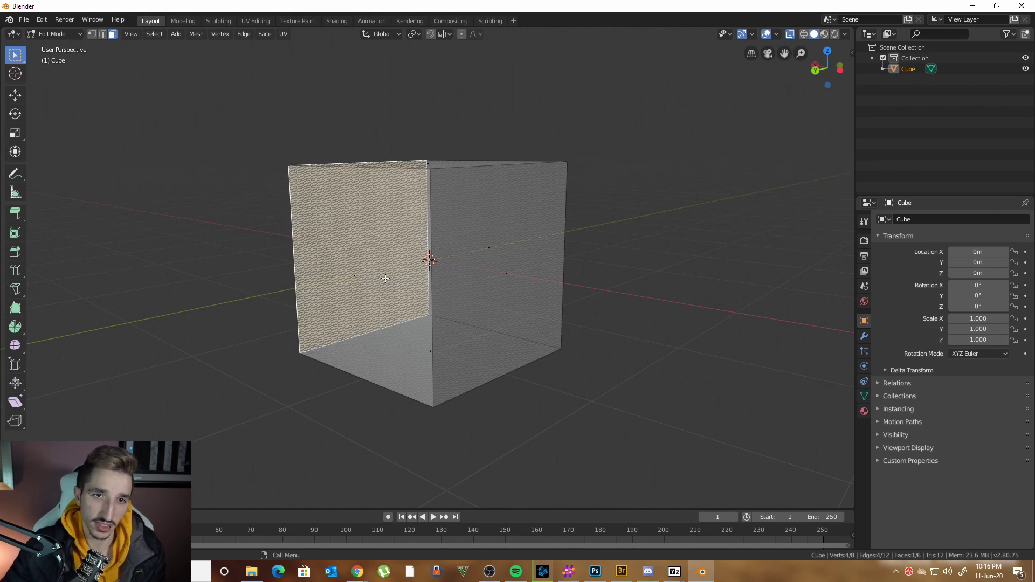
{"action": "left_click", "coordinate": [431, 346]}
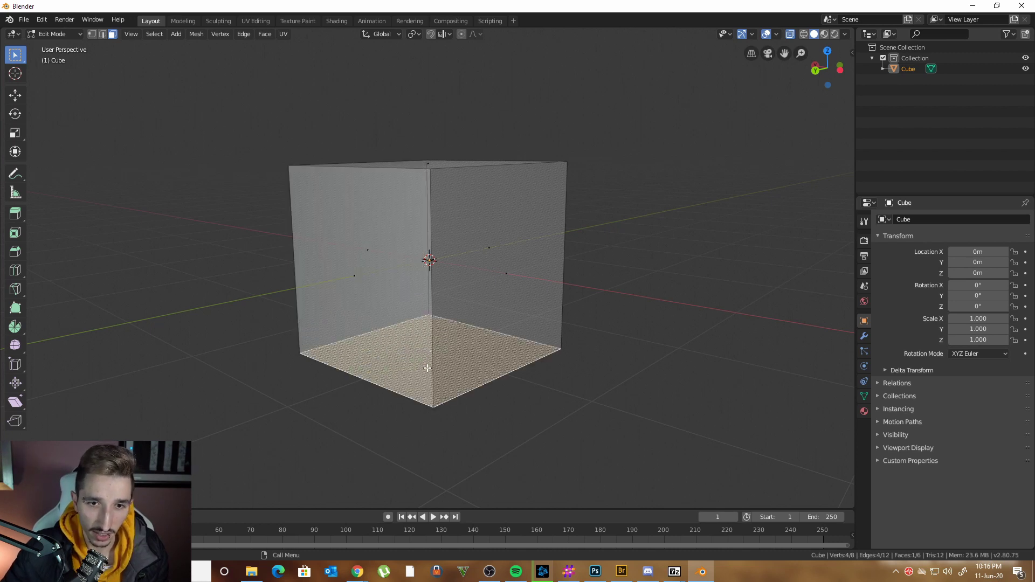
{"action": "middle_click_drag", "start_coordinate": [634, 276], "coordinate": [597, 289]}
{"action": "left_click_drag", "start_coordinate": [226, 112], "coordinate": [646, 414]}
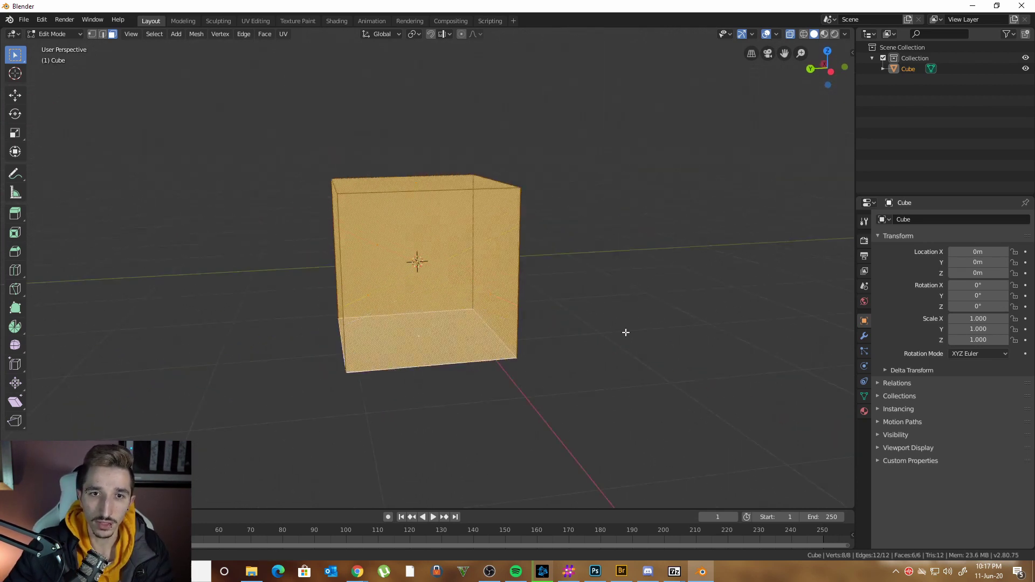
{"action": "middle_click_drag", "start_coordinate": [623, 331], "coordinate": [577, 359]}
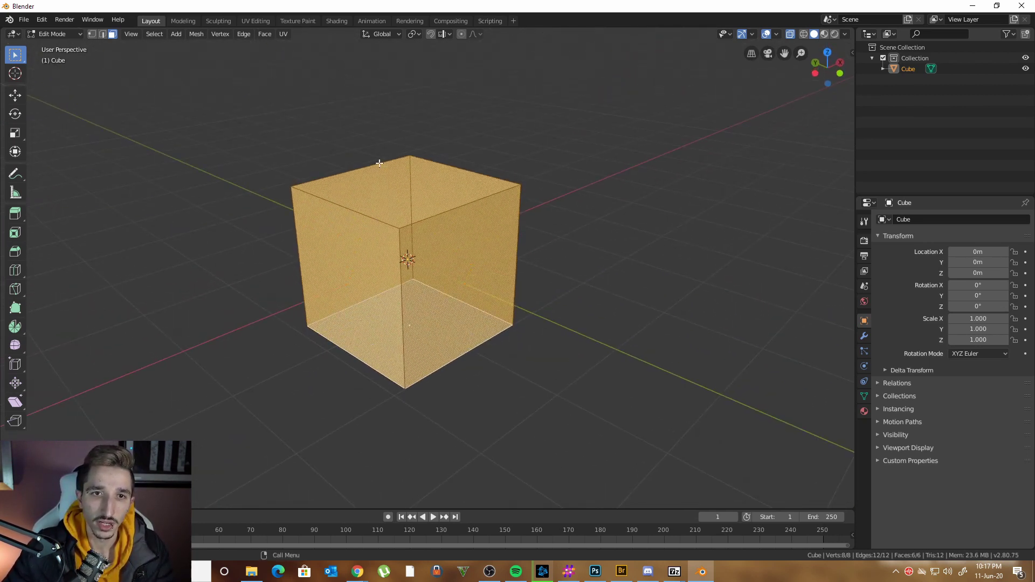
- Switch to vertex selection, clear the selection, and box-select the cube's four bottom vertices
{"action": "left_click", "coordinate": [92, 34]}
{"action": "key", "text": "alt+a"}
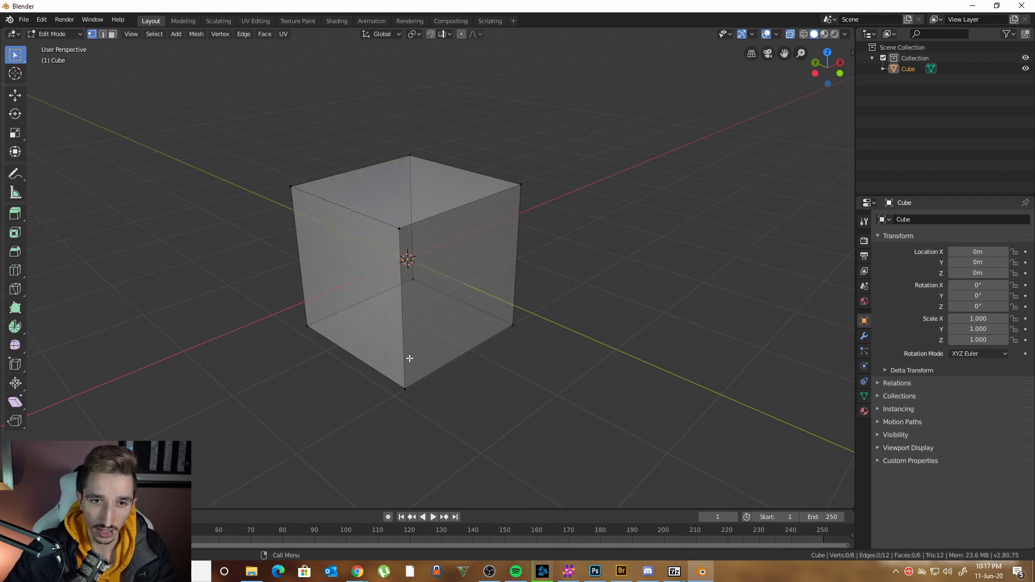
{"action": "left_click_drag", "start_coordinate": [368, 263], "coordinate": [471, 420]}
{"action": "left_click_drag", "start_coordinate": [609, 426], "coordinate": [192, 266]}
{"action": "middle_click_drag", "start_coordinate": [501, 178], "coordinate": [502, 145]}
- Box-select the four top vertices in the front orthographic view and turn off X-ray display
{"action": "left_click", "coordinate": [839, 70]}
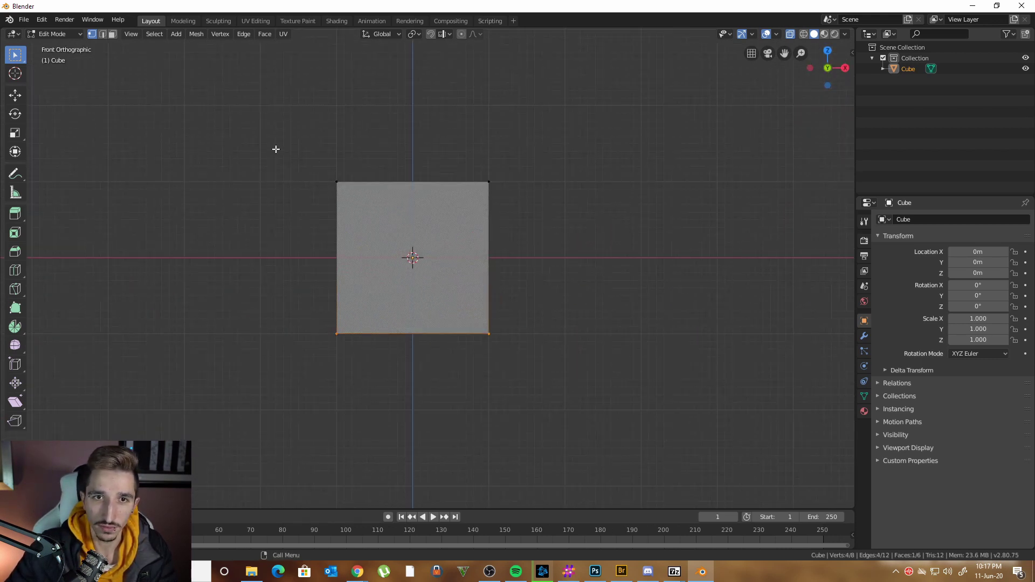
{"action": "left_click_drag", "start_coordinate": [232, 129], "coordinate": [682, 243]}
{"action": "middle_click_drag", "start_coordinate": [559, 210], "coordinate": [545, 204]}
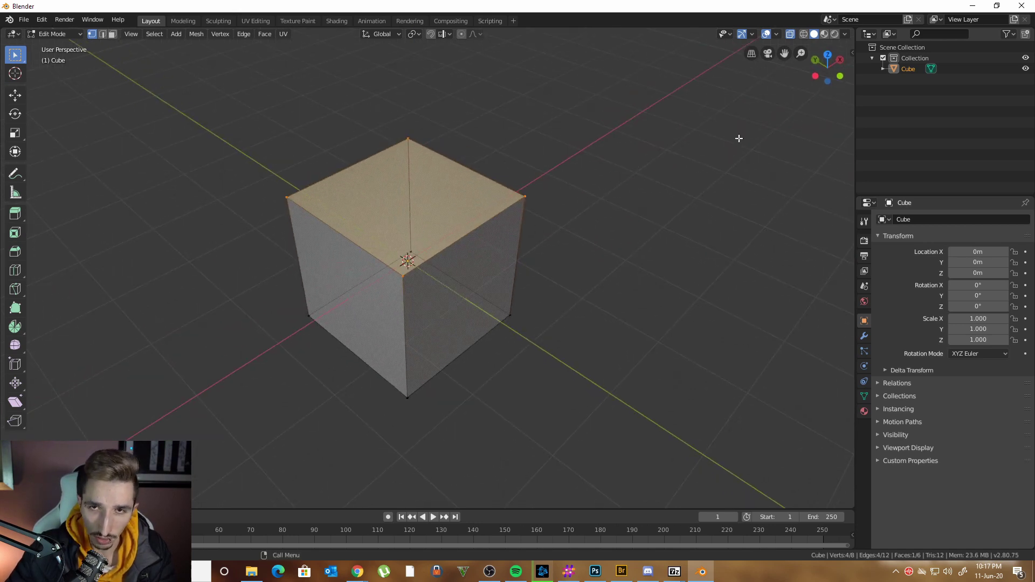
{"action": "left_click", "coordinate": [790, 34]}
{"action": "middle_click_drag", "start_coordinate": [584, 210], "coordinate": [578, 166]}
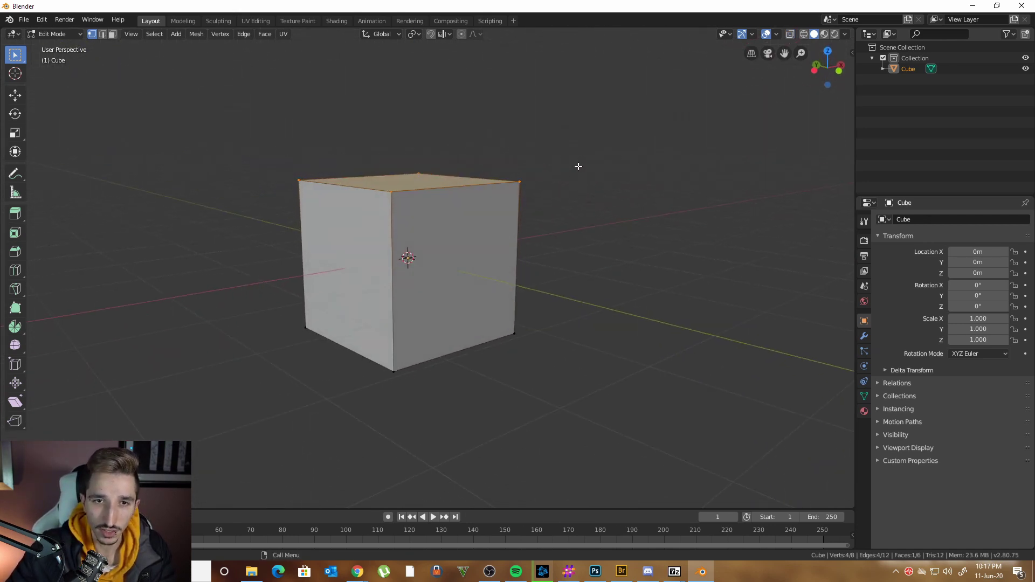
{"action": "middle_click_drag", "start_coordinate": [503, 247], "coordinate": [578, 269]}
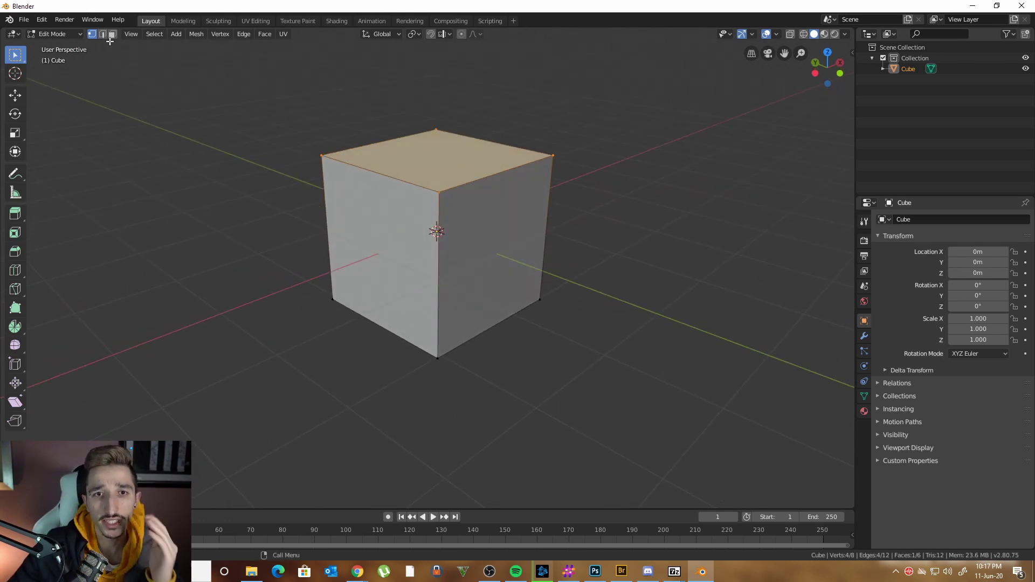
- Switch to edge selection, select a near top edge of the cube, and try moving it freely without constraining the axis
{"action": "left_click", "coordinate": [104, 34]}
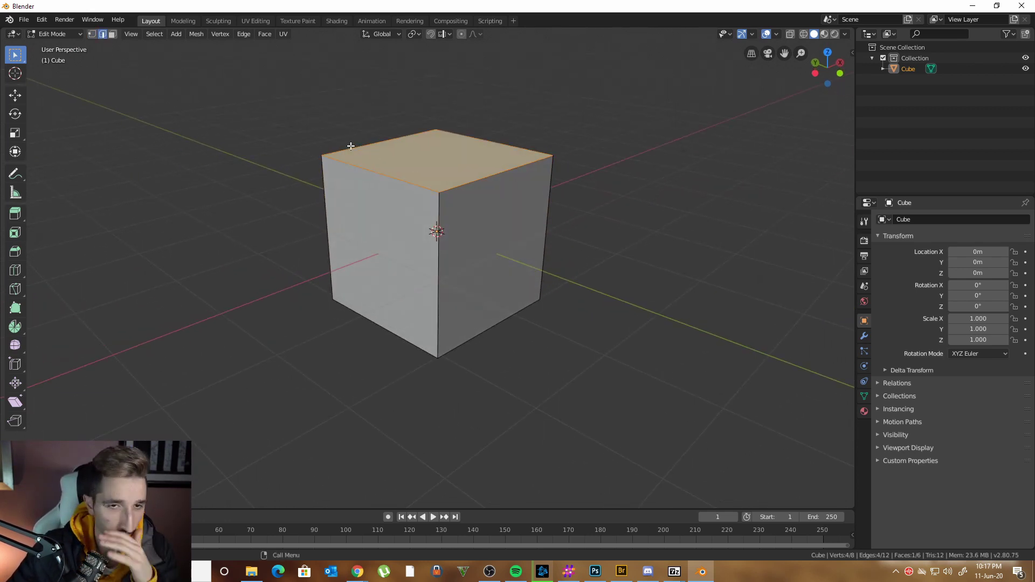
{"action": "left_click", "coordinate": [613, 183]}
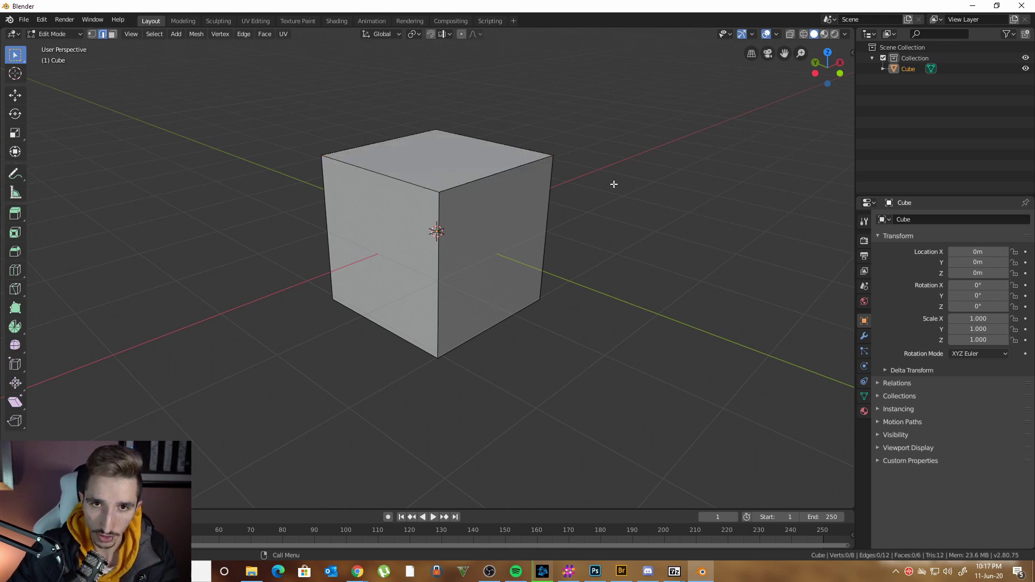
{"action": "left_click", "coordinate": [487, 178]}
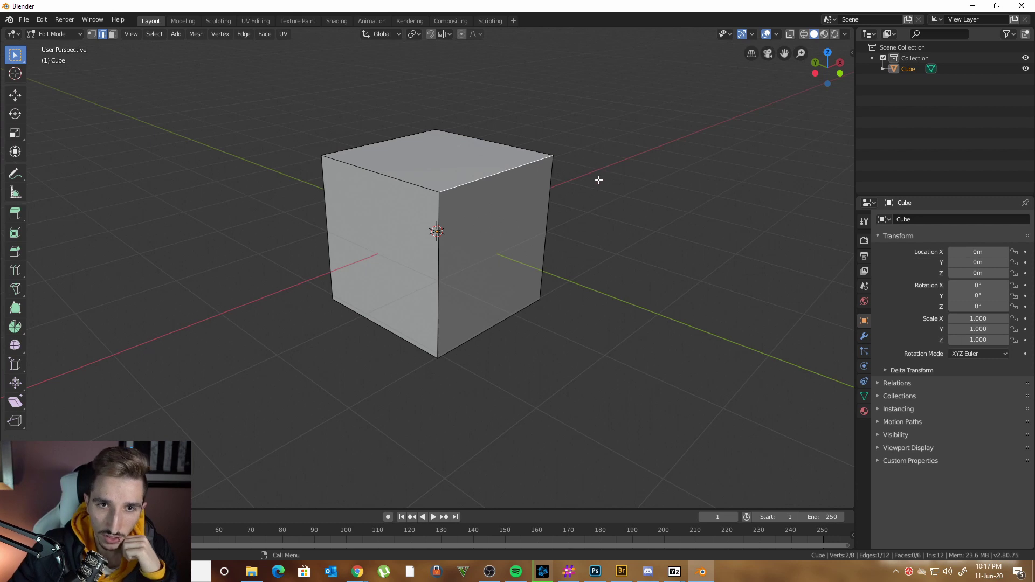
{"action": "key", "text": "g"}
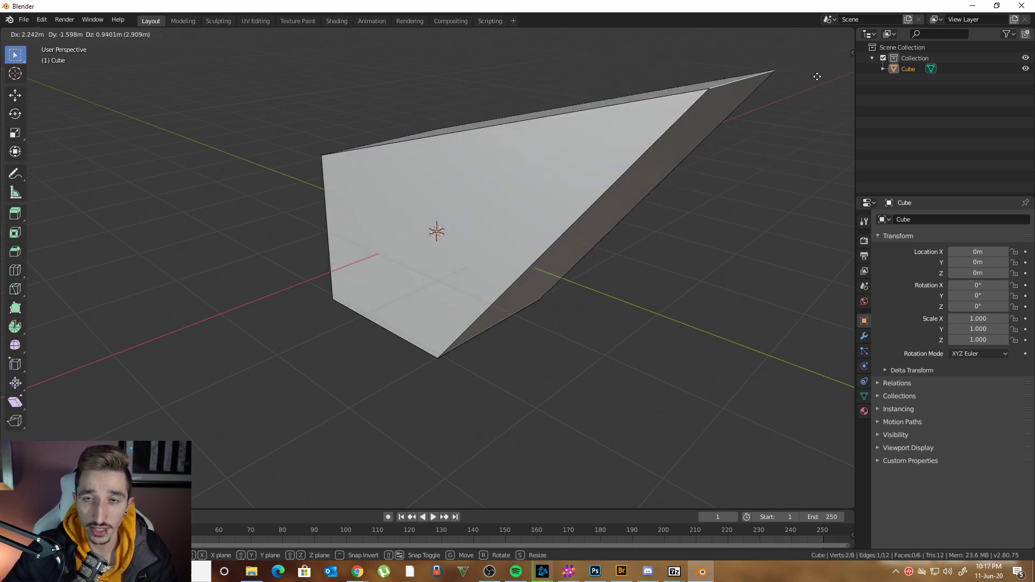
{"action": "right_click", "coordinate": [762, 109]}
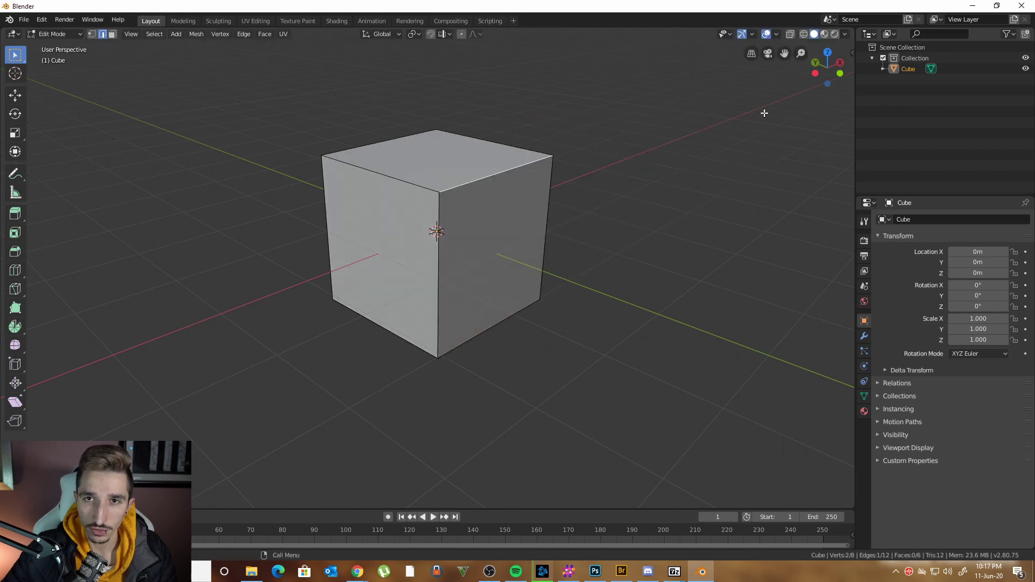
- In the left orthographic view, box-select the top vertices on the negative Y side and move them outward along Y
{"action": "middle_click_drag", "start_coordinate": [676, 181], "coordinate": [430, 161]}
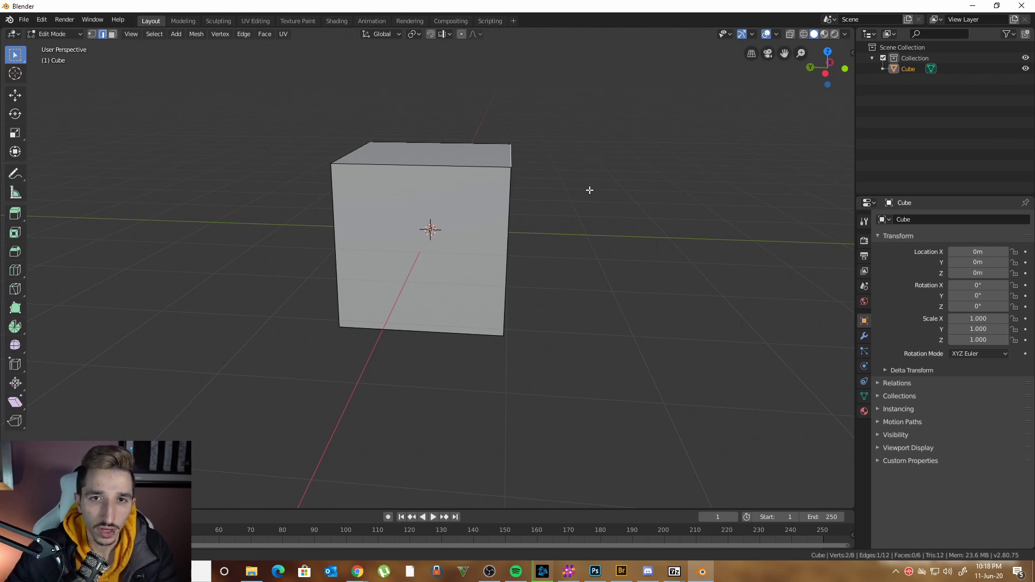
{"action": "middle_click_drag", "start_coordinate": [589, 192], "coordinate": [554, 156]}
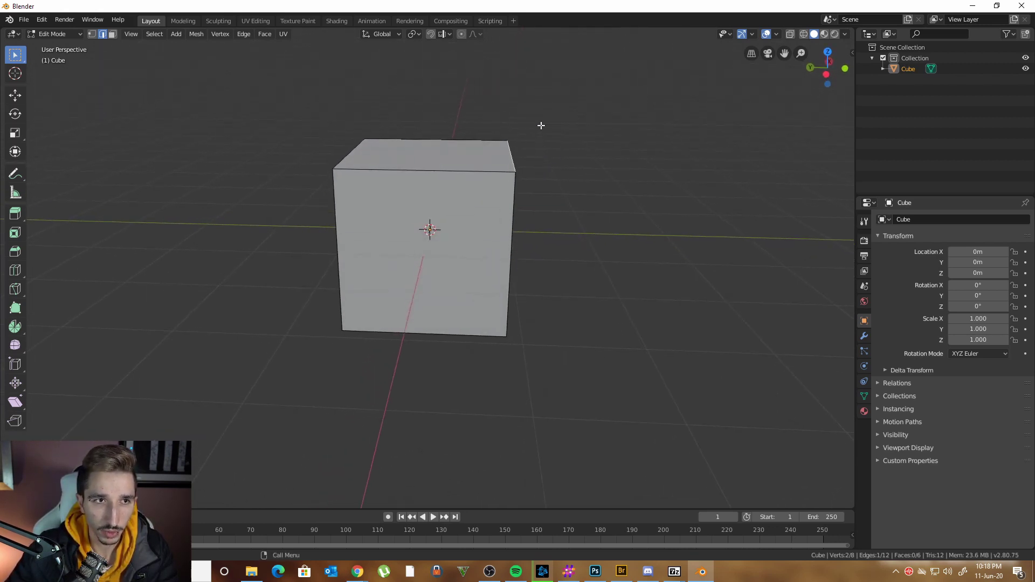
{"action": "left_click", "coordinate": [828, 73]}
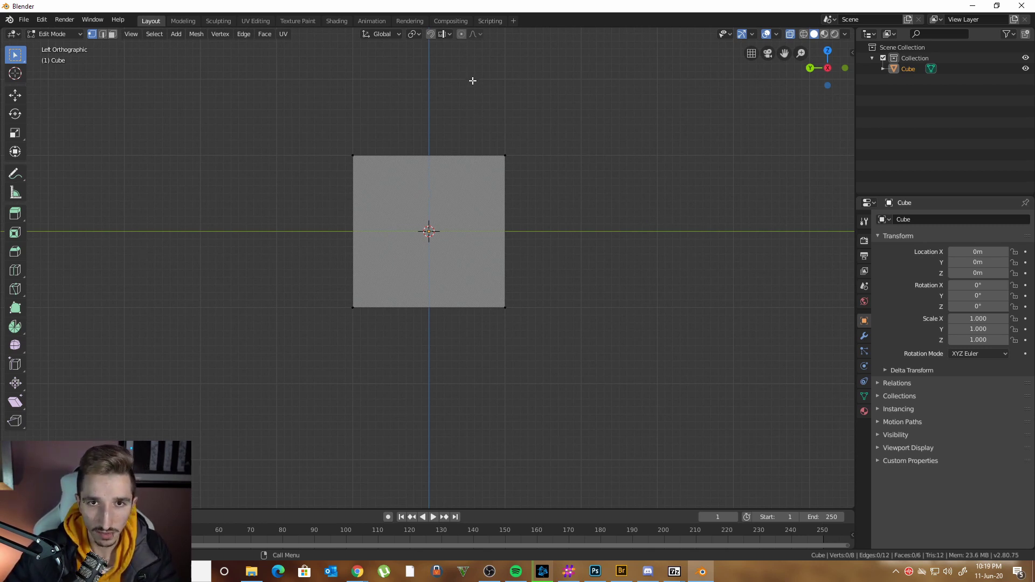
{"action": "left_click_drag", "start_coordinate": [472, 80], "coordinate": [592, 200]}
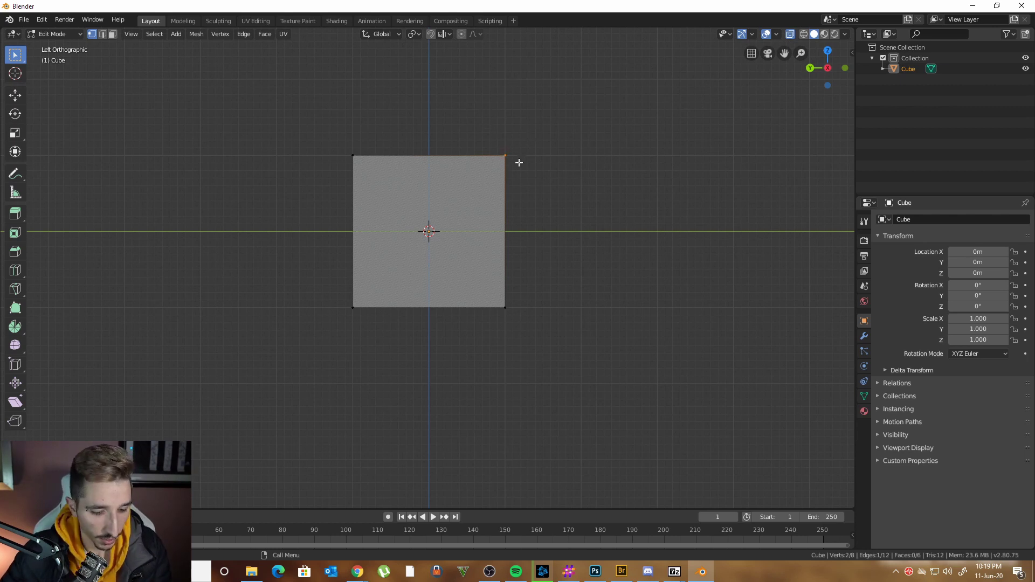
{"action": "key", "text": "g"}
{"action": "key", "text": "y"}
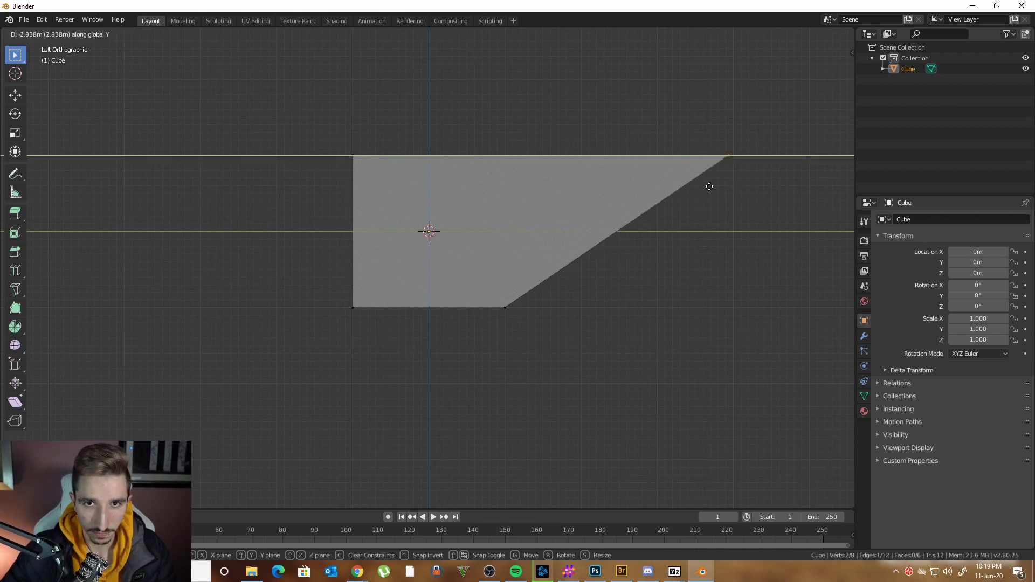
{"action": "left_click", "coordinate": [610, 192]}
- Move the top vertices on the positive Y side outward along Y, and undo both vertex moves
{"action": "left_click_drag", "start_coordinate": [307, 120], "coordinate": [390, 191]}
{"action": "key", "text": "g"}
{"action": "key", "text": "y"}
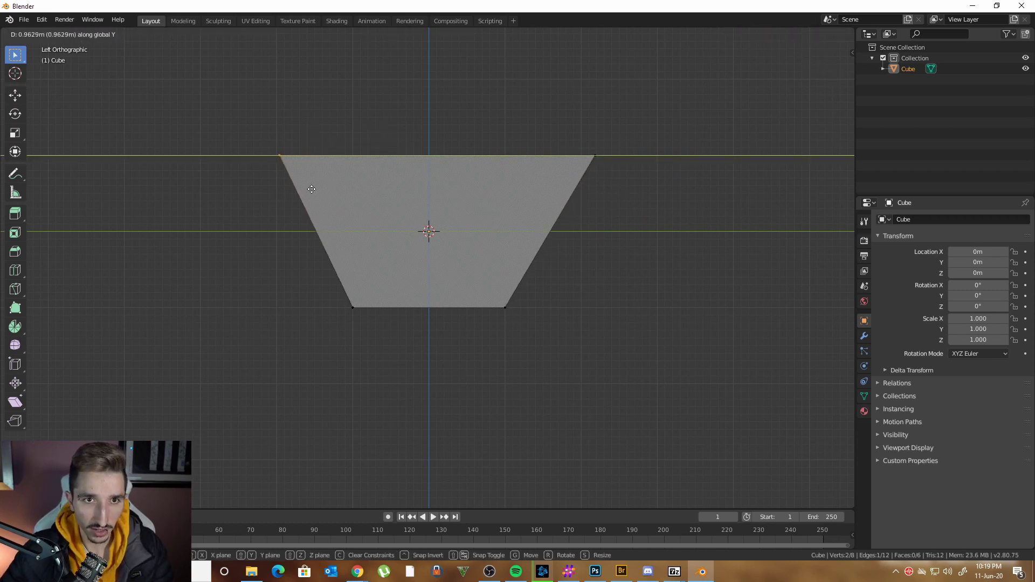
{"action": "left_click", "coordinate": [286, 192]}
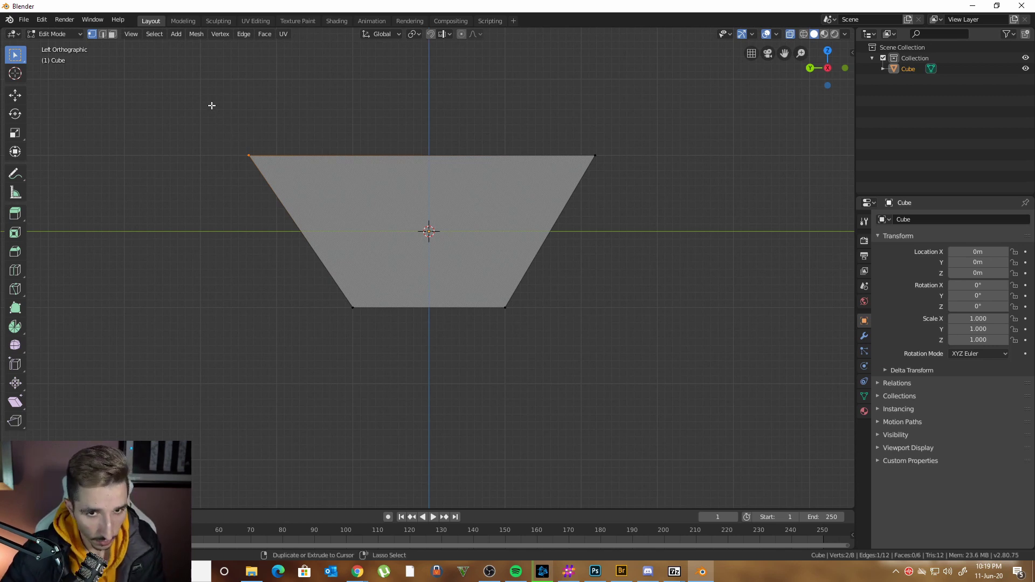
{"action": "key", "text": "ctrl+z"}
{"action": "key", "text": "ctrl+z"}
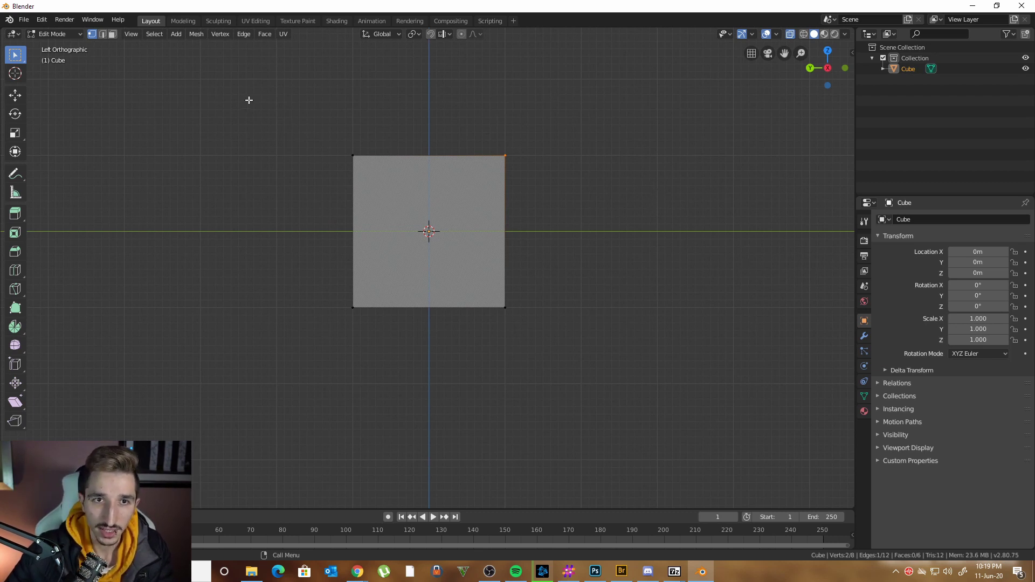
- Box-select all four top vertices and scale them up uniformly so the cube flares outward at the top
{"action": "left_click_drag", "start_coordinate": [204, 92], "coordinate": [709, 207]}
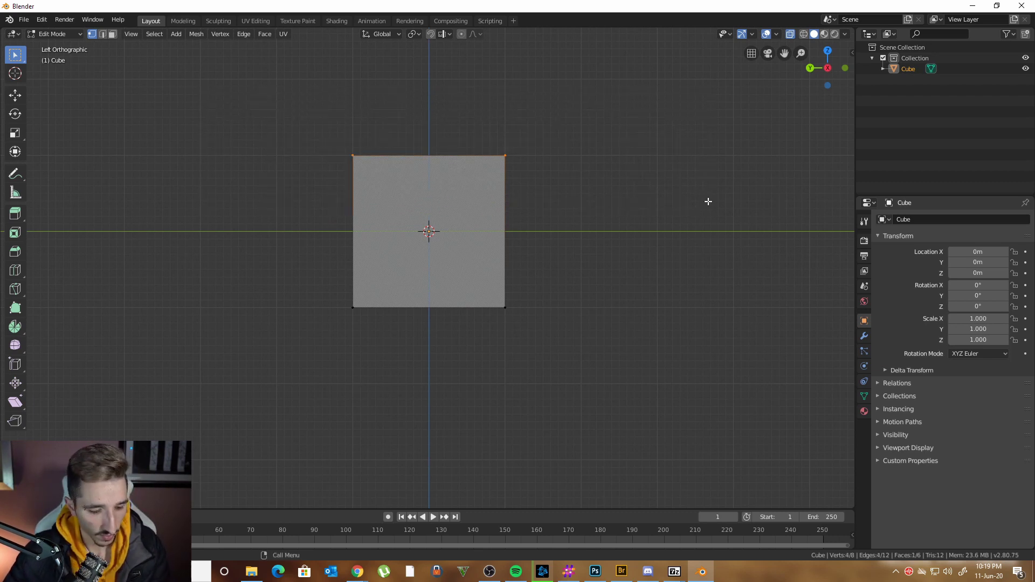
{"action": "key", "text": "s"}
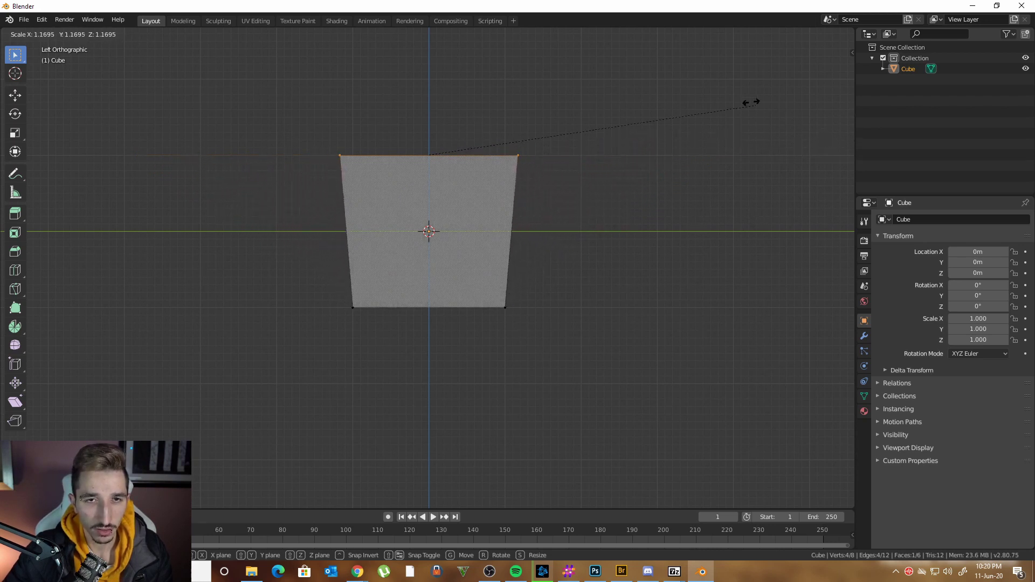
{"action": "left_click", "coordinate": [823, 97]}
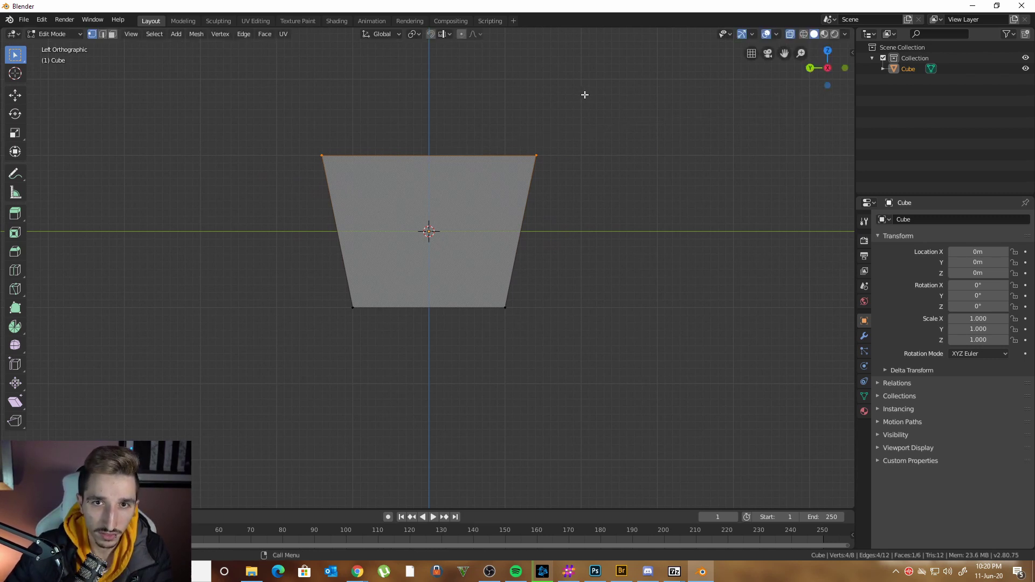
- Try scaling the top face along the global Y, X and Z axes in turn
{"action": "middle_click_drag", "start_coordinate": [565, 85], "coordinate": [602, 141]}
{"action": "scroll", "coordinate": [593, 221], "scroll_direction": "down", "scroll_amount": 3}
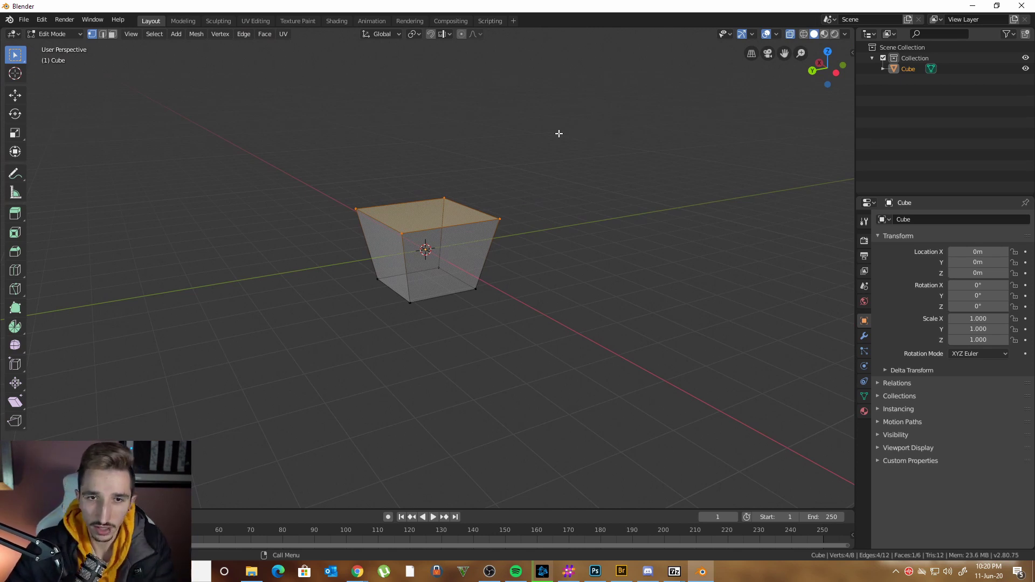
{"action": "middle_click_drag", "start_coordinate": [531, 154], "coordinate": [559, 182]}
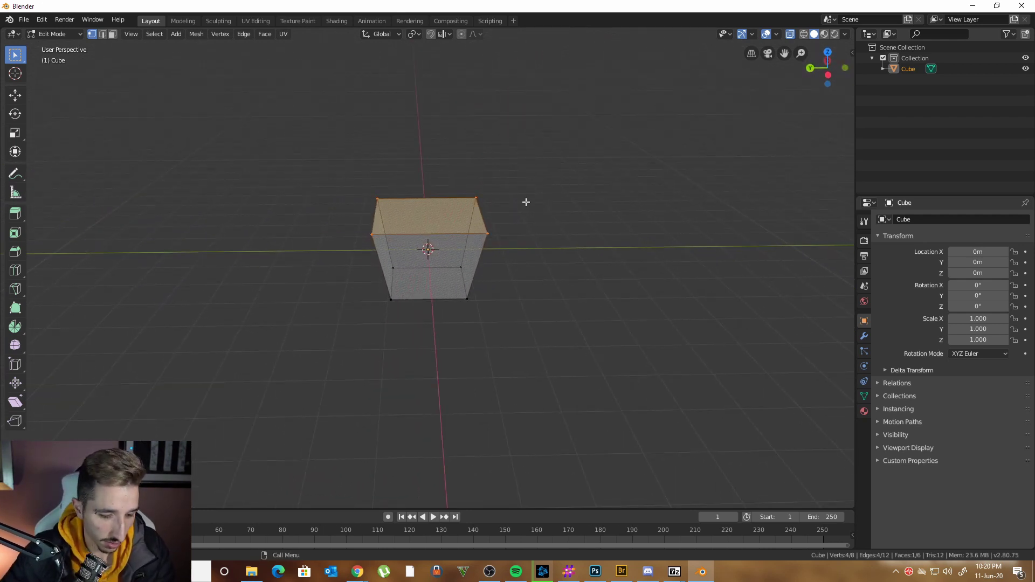
{"action": "key", "text": "s"}
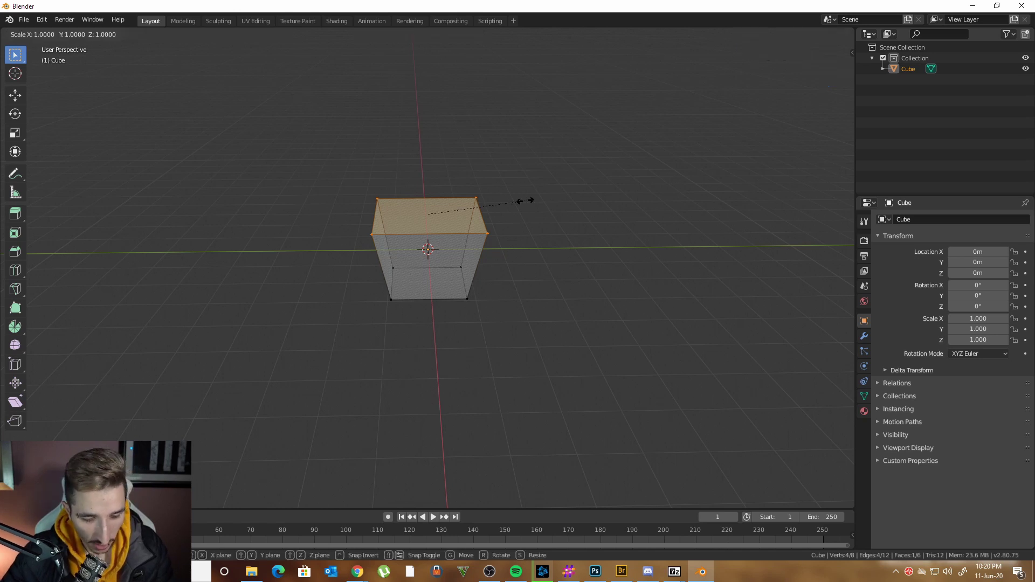
{"action": "key", "text": "y"}
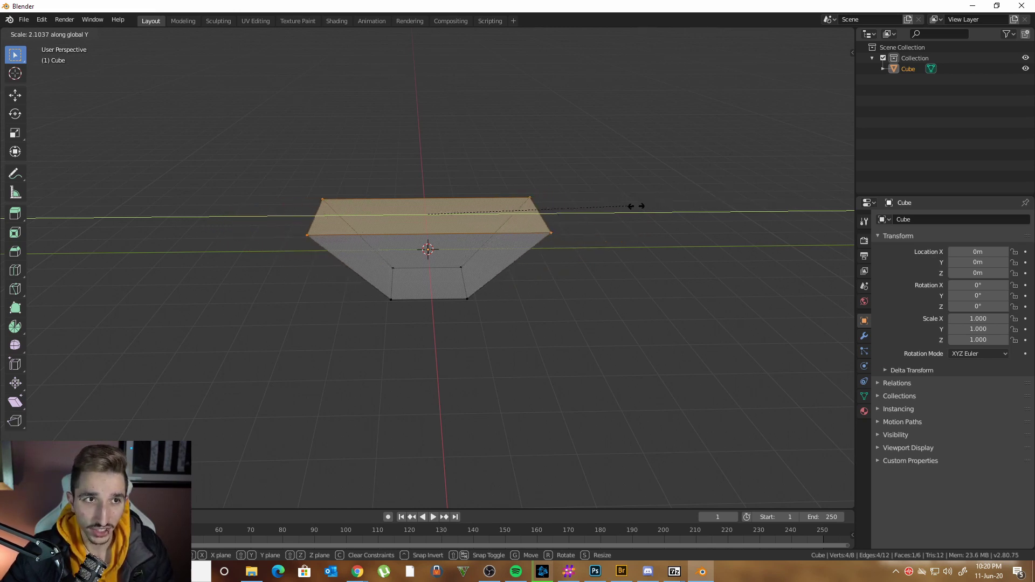
{"action": "key", "text": "x"}
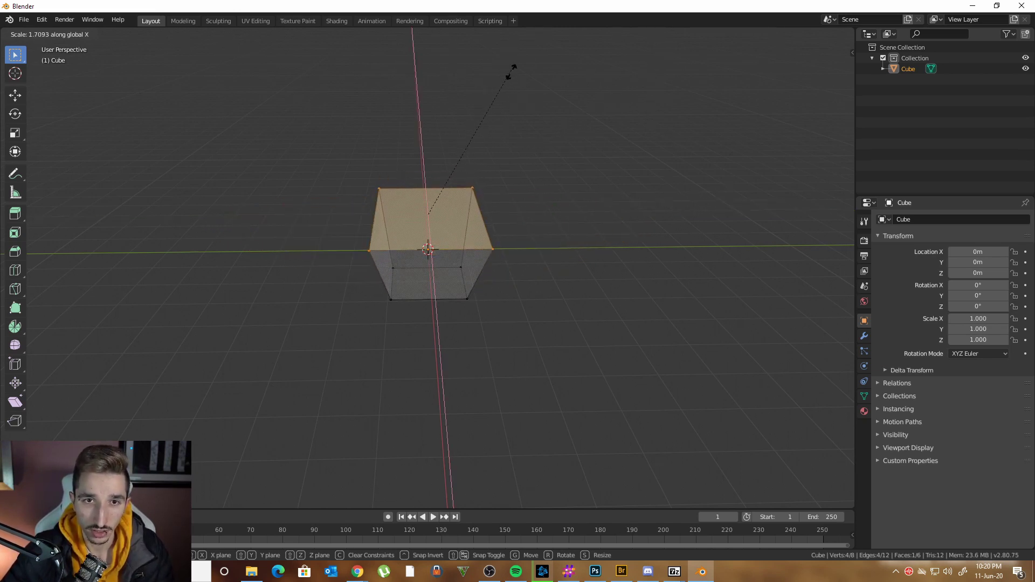
{"action": "key", "text": "z"}
{"action": "left_click", "coordinate": [409, 155]}
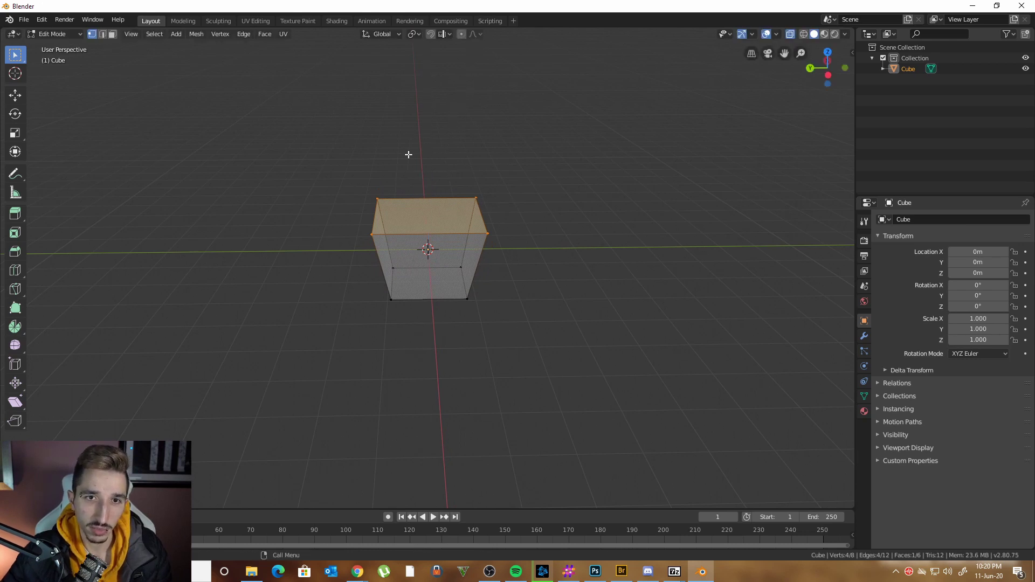
- In the left orthographic view, box-select all vertices, those on the negative Y side, and the top ones on the positive Y side
{"action": "middle_click_drag", "start_coordinate": [490, 231], "coordinate": [494, 197]}
{"action": "middle_click_drag", "start_coordinate": [594, 219], "coordinate": [577, 241]}
{"action": "left_click", "coordinate": [540, 203]}
{"action": "left_click", "coordinate": [826, 69]}
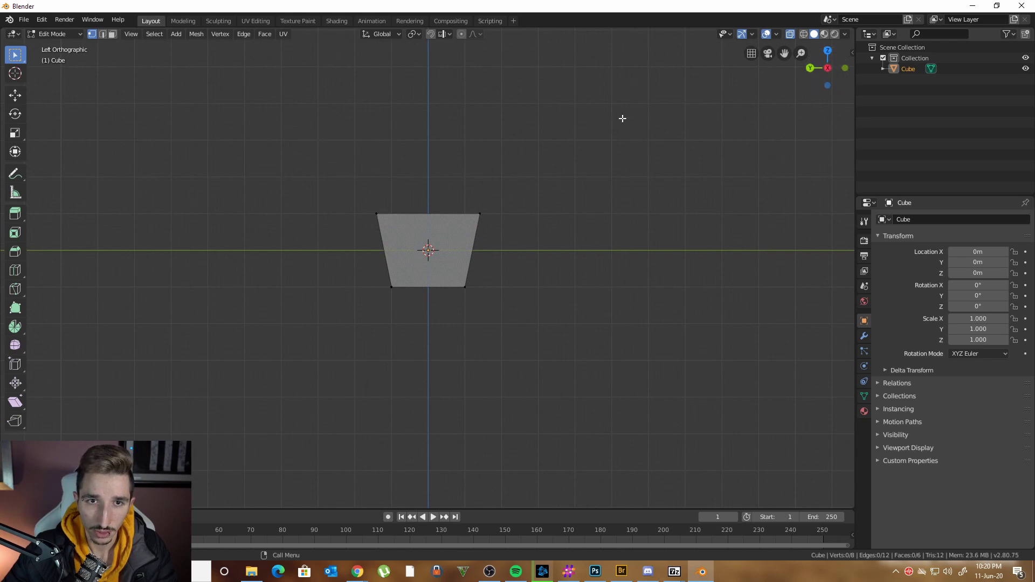
{"action": "left_click_drag", "start_coordinate": [254, 147], "coordinate": [621, 390]}
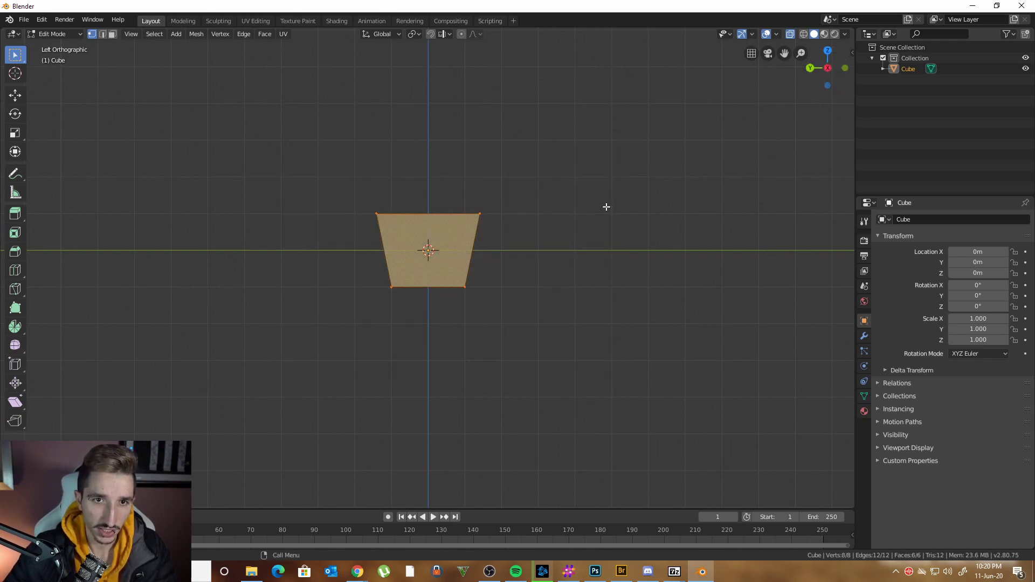
{"action": "left_click_drag", "start_coordinate": [444, 146], "coordinate": [527, 235]}
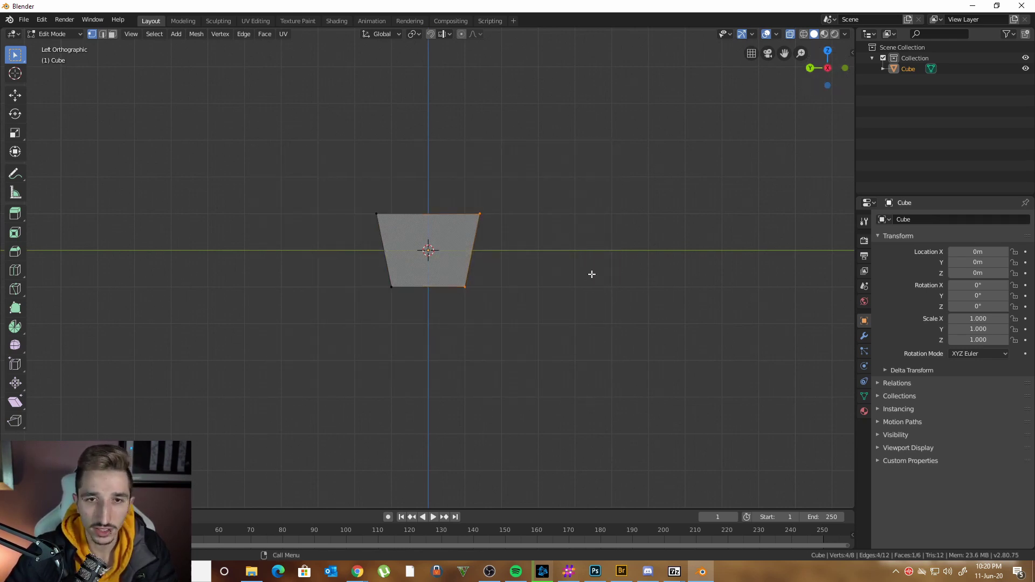
{"action": "left_click_drag", "start_coordinate": [324, 157], "coordinate": [385, 228]}
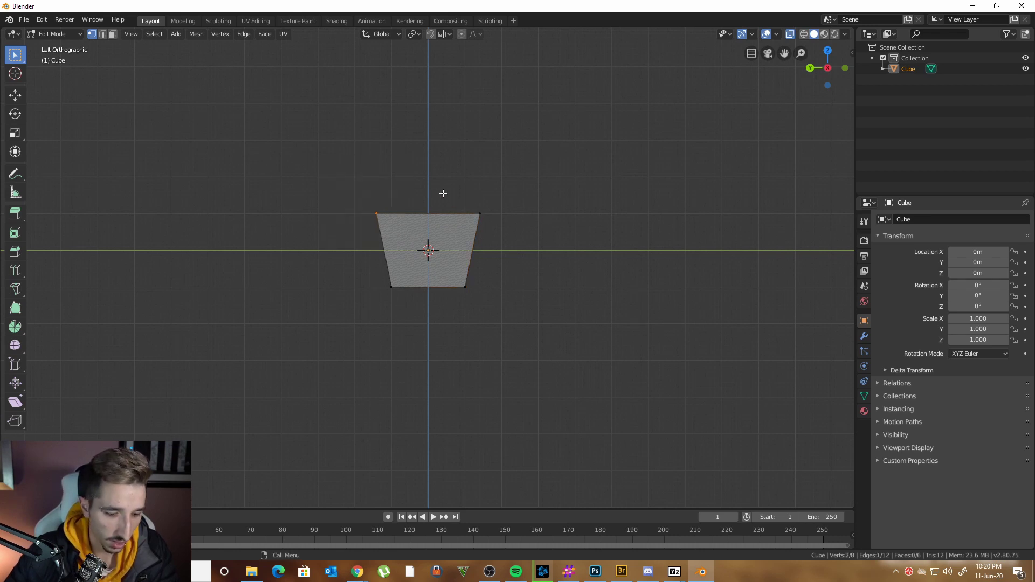
- Try rotating a single top vertex, and the pair of top vertices on the positive Y side
{"action": "middle_click_drag", "start_coordinate": [383, 208], "coordinate": [411, 210]}
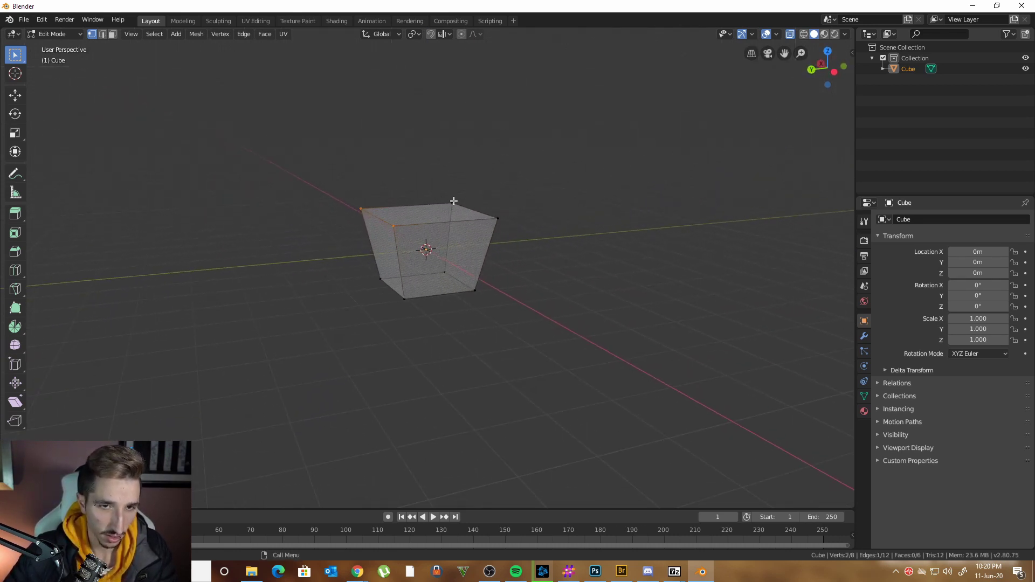
{"action": "left_click", "coordinate": [374, 200]}
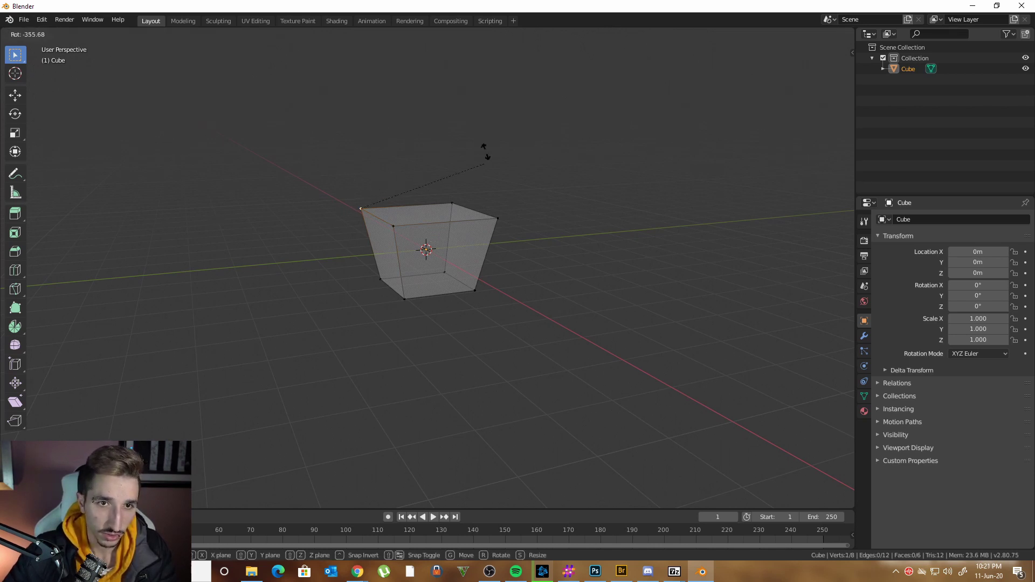
{"action": "left_click_drag", "start_coordinate": [312, 185], "coordinate": [422, 267]}
{"action": "key", "text": "r"}
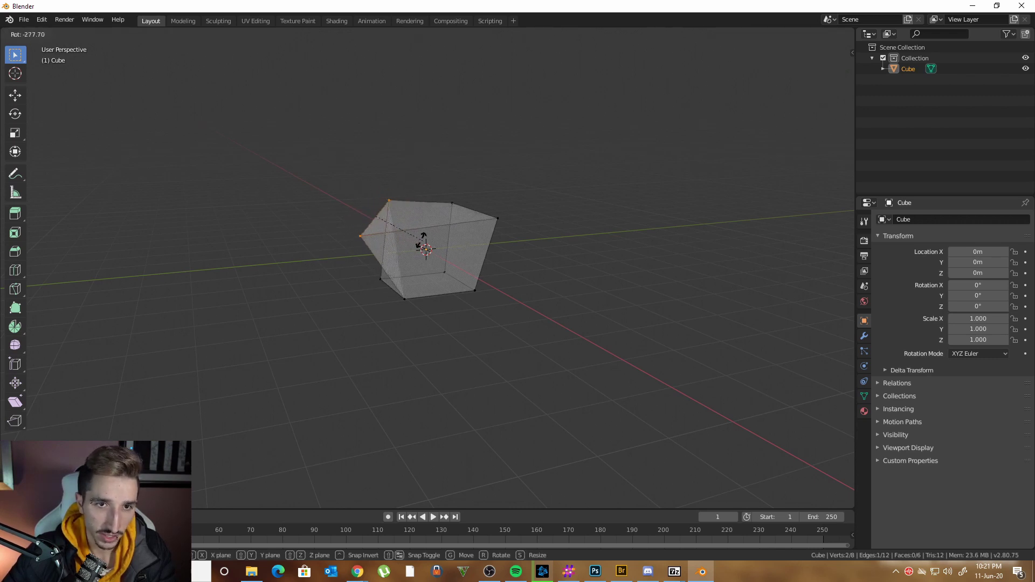
{"action": "key", "text": "Escape"}
- Select all vertices and try rotating the whole mesh freely in the perspective view
{"action": "key", "text": "a"}
{"action": "key", "text": "r"}
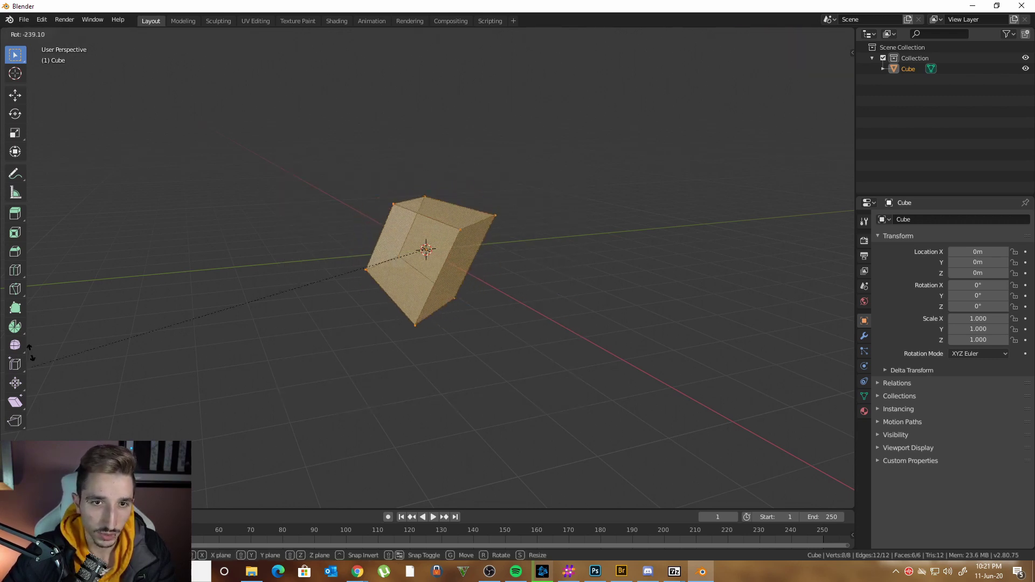
{"action": "key", "text": "Escape"}
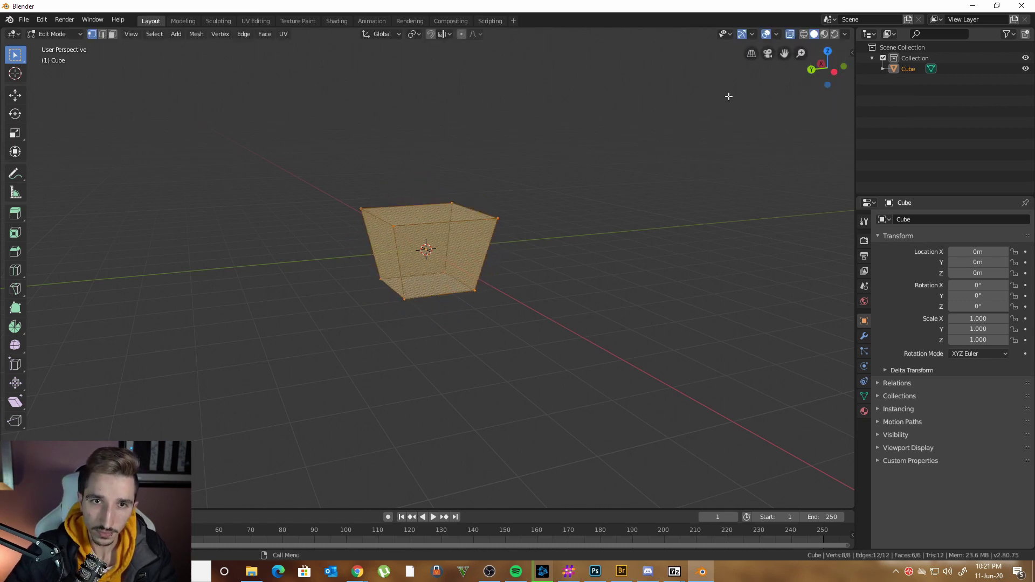
- Try rotating the whole mesh in the left, back and top orthographic views in turn
{"action": "left_click_drag", "start_coordinate": [834, 73], "coordinate": [838, 71]}
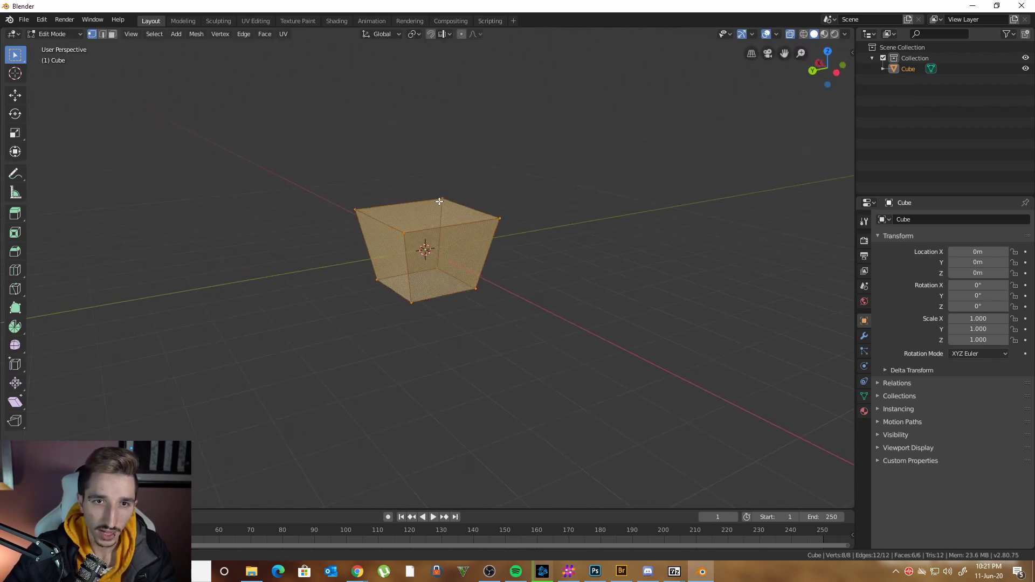
{"action": "left_click", "coordinate": [837, 70]}
{"action": "key", "text": "r"}
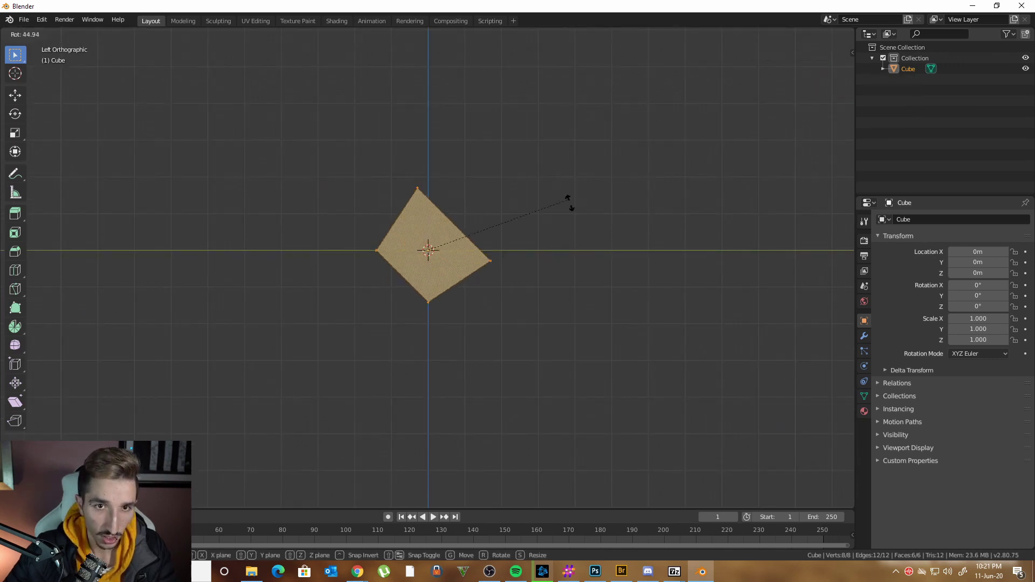
{"action": "key", "text": "Escape"}
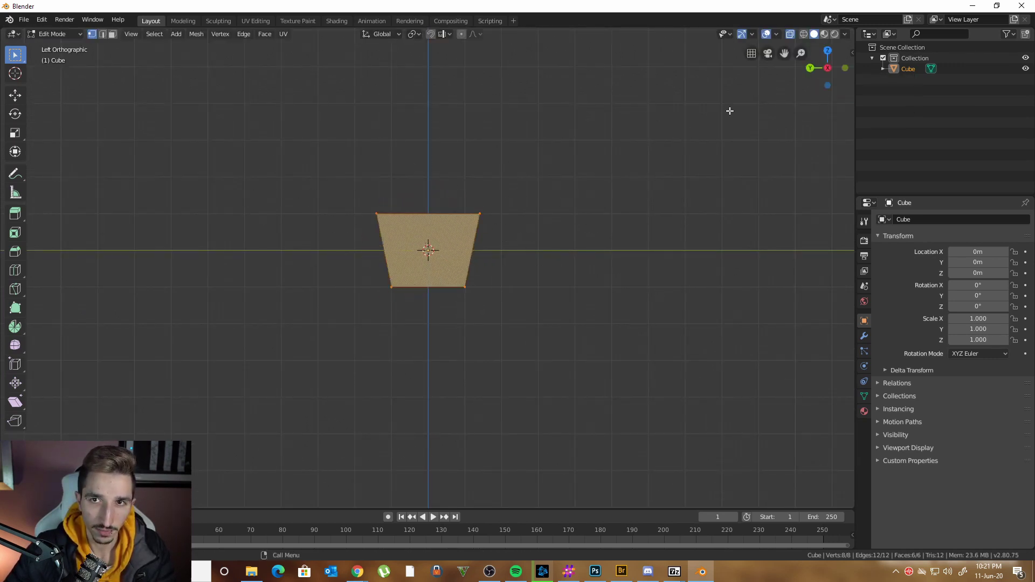
{"action": "left_click", "coordinate": [810, 68]}
{"action": "key", "text": "r"}
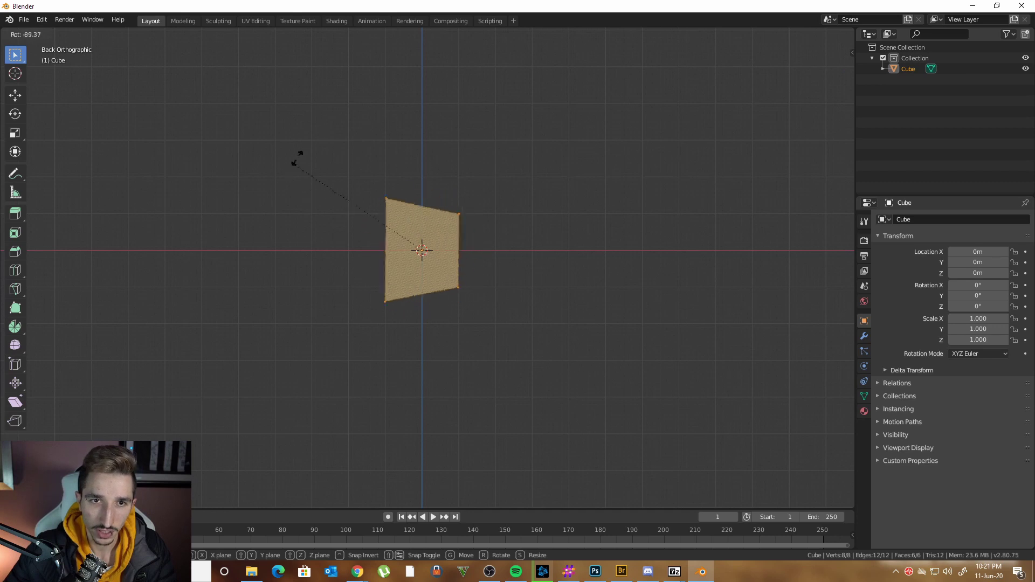
{"action": "key", "text": "Escape"}
{"action": "left_click", "coordinate": [827, 51]}
{"action": "key", "text": "r"}
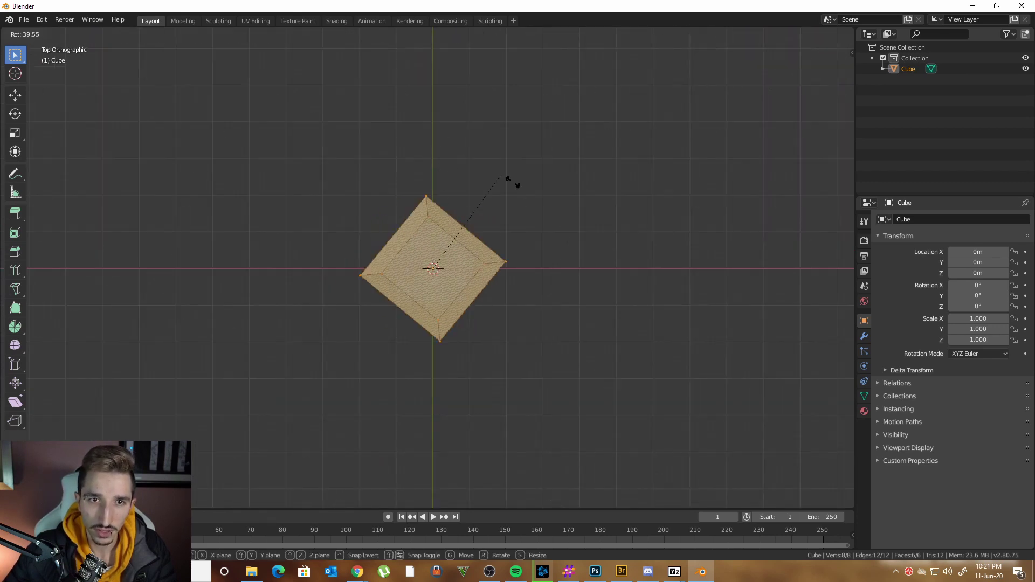
{"action": "key", "text": "Escape"}
- In a perspective view, try rotating the whole mesh freely and around the global X axis
{"action": "middle_click_drag", "start_coordinate": [532, 268], "coordinate": [507, 179]}
{"action": "key", "text": "r"}
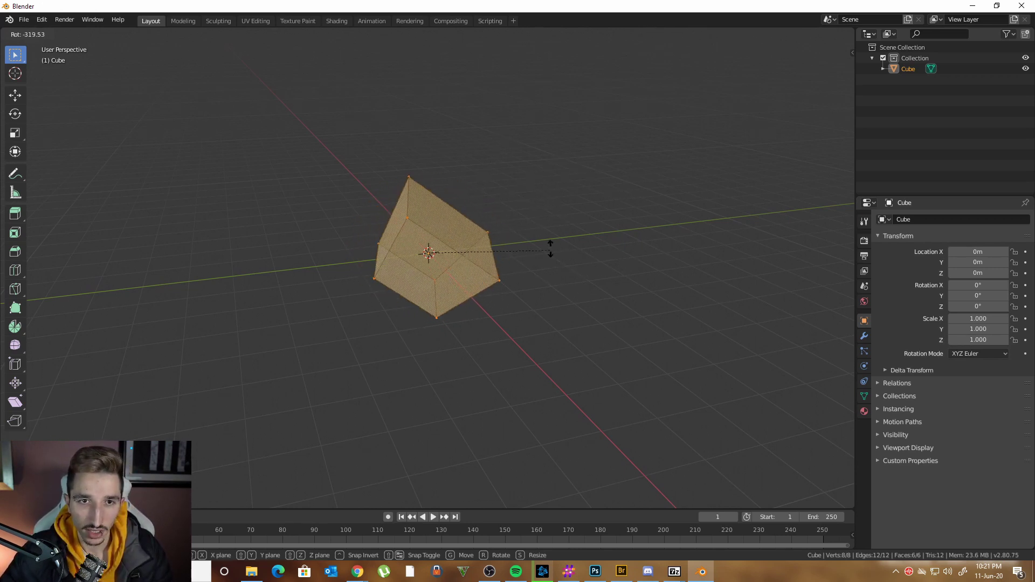
{"action": "key", "text": "x"}
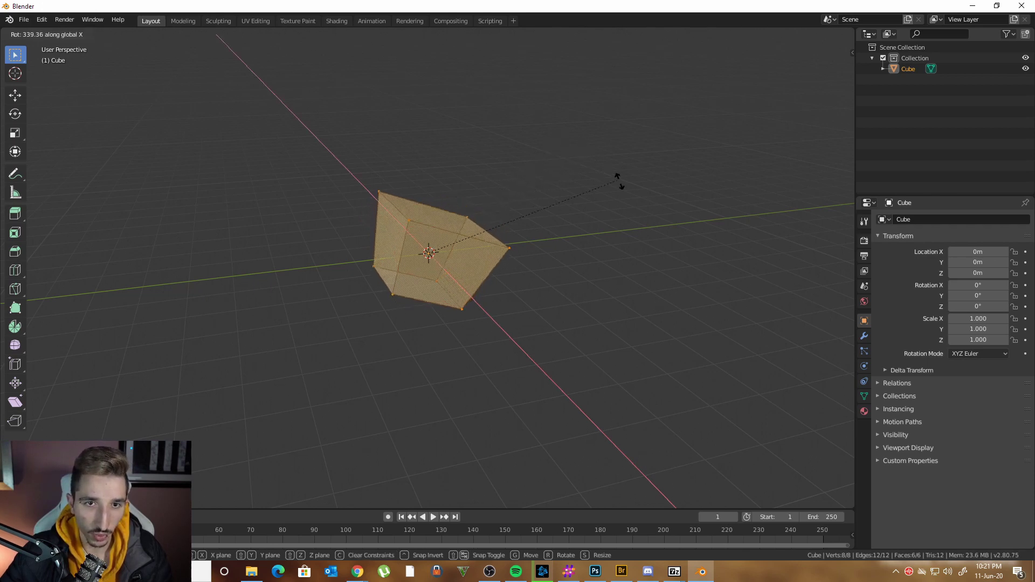
{"action": "right_click", "coordinate": [586, 415]}
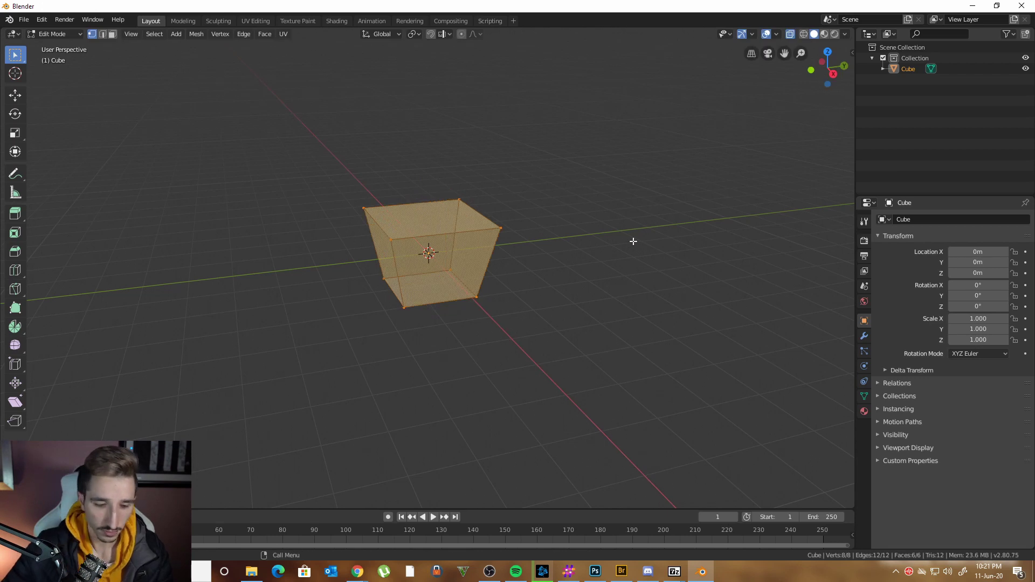
- Switch from Edit Mode back to Object Mode and deselect the cube
{"action": "key", "text": "Tab"}
{"action": "left_click", "coordinate": [577, 235]}
{"action": "middle_click_drag", "start_coordinate": [577, 234], "coordinate": [593, 188]}
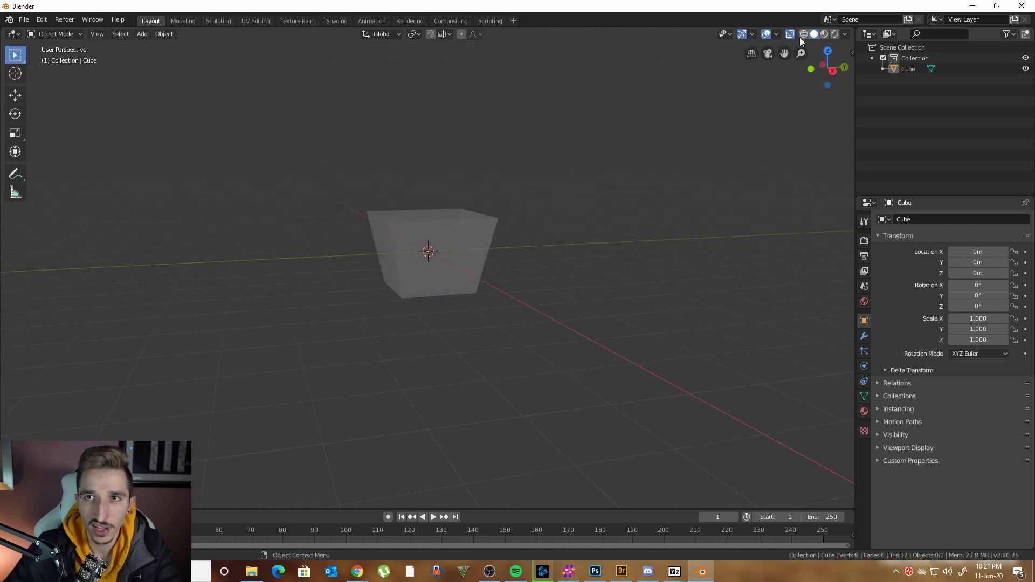
- Turn off X-ray display and select the flared cube in Object Mode
{"action": "left_click", "coordinate": [791, 34]}
{"action": "middle_click_drag", "start_coordinate": [517, 254], "coordinate": [452, 254]}
{"action": "left_click", "coordinate": [456, 257]}
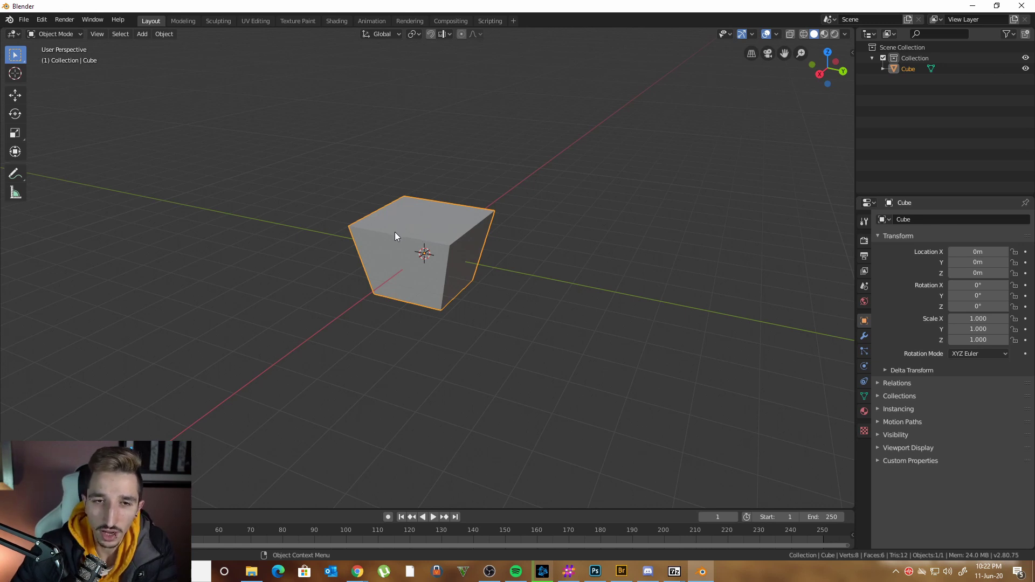
{"action": "middle_click_drag", "start_coordinate": [487, 231], "coordinate": [459, 227]}
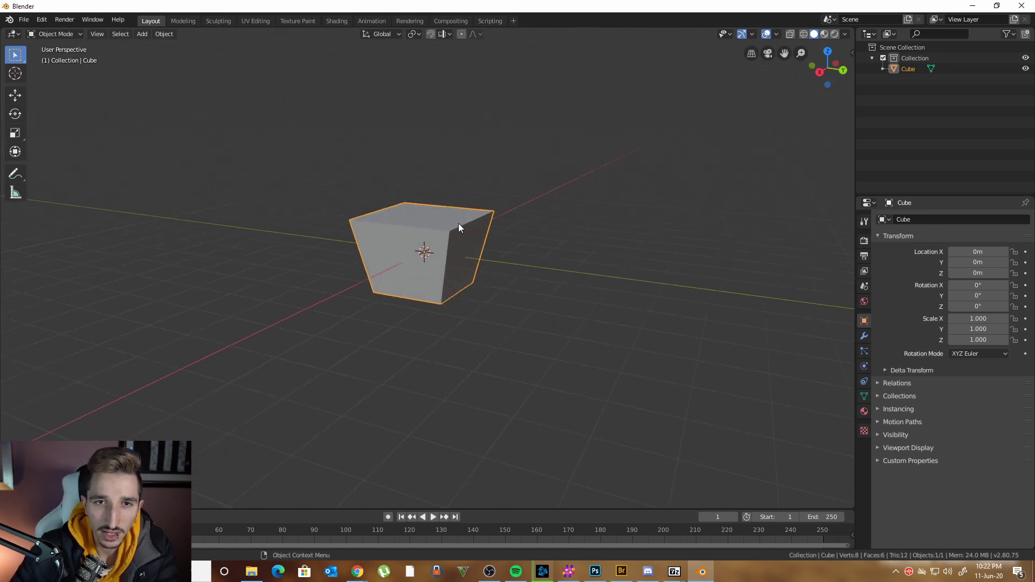